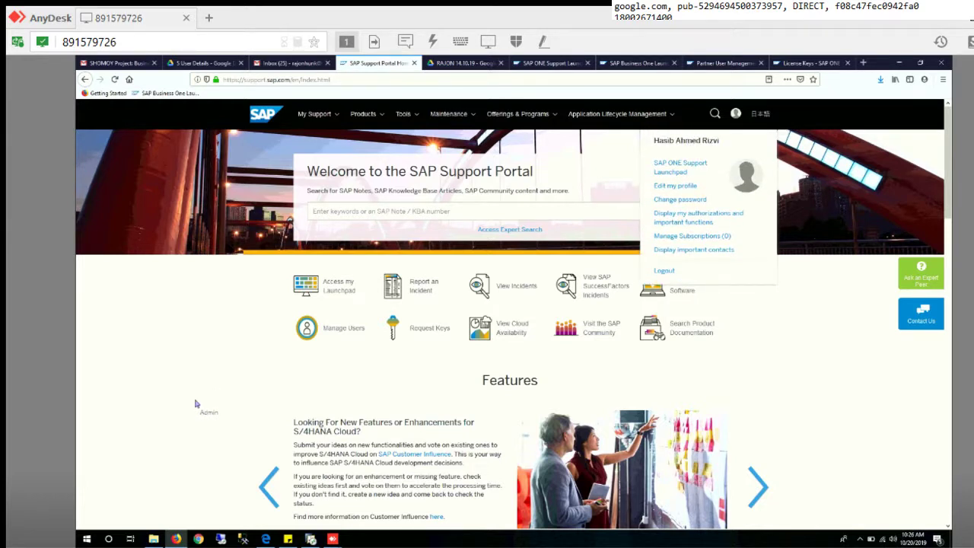
- Open the SAP Business One support page from the portal's Offerings & Programs section
left_click(195, 404)
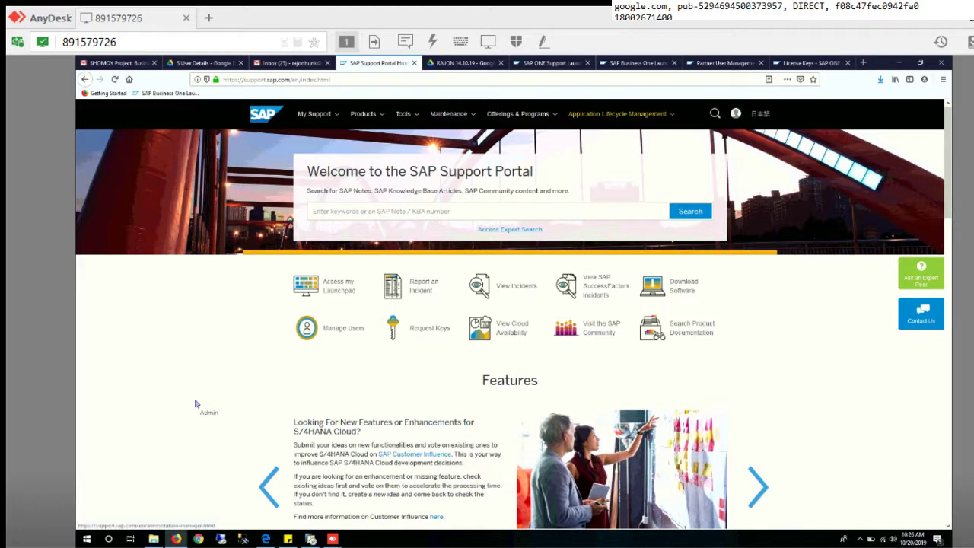
mouse_move(617, 113)
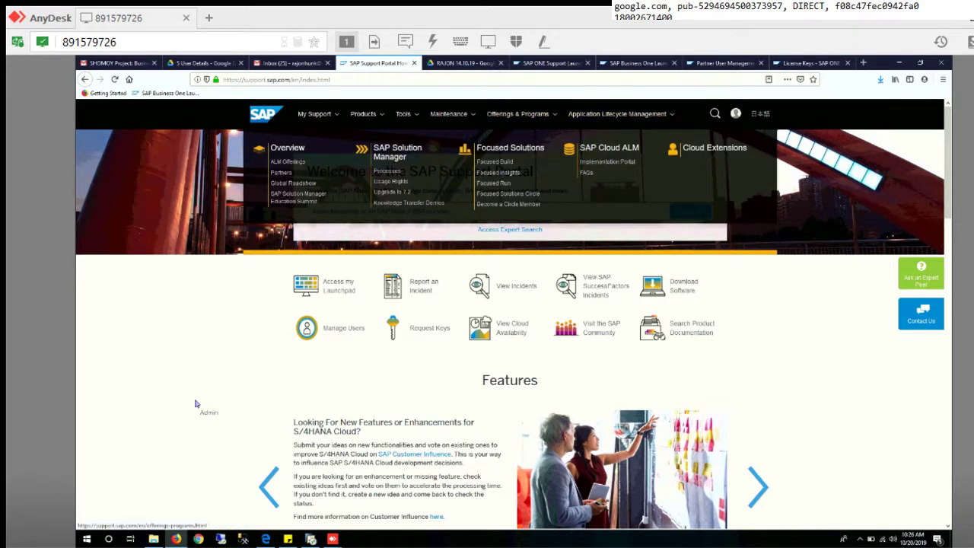
mouse_move(518, 114)
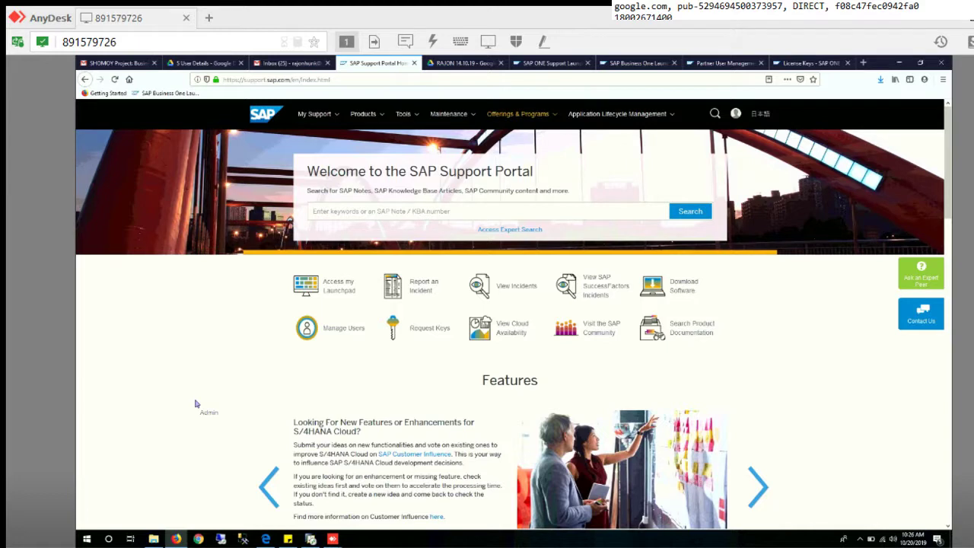
left_click(603, 181)
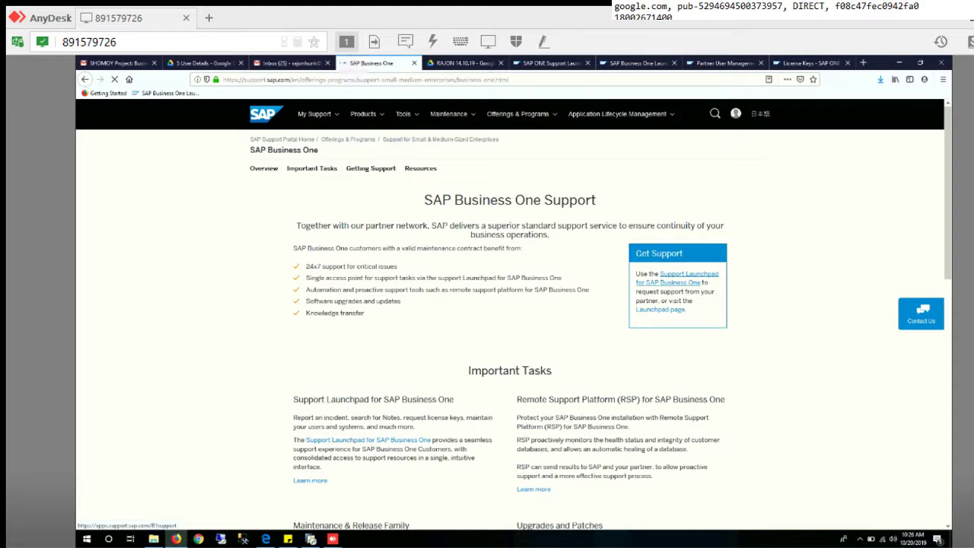
- Open the Support Launchpad for SAP Business One, closing the old License Keys page and dismissing the What's New notice
left_click(680, 275)
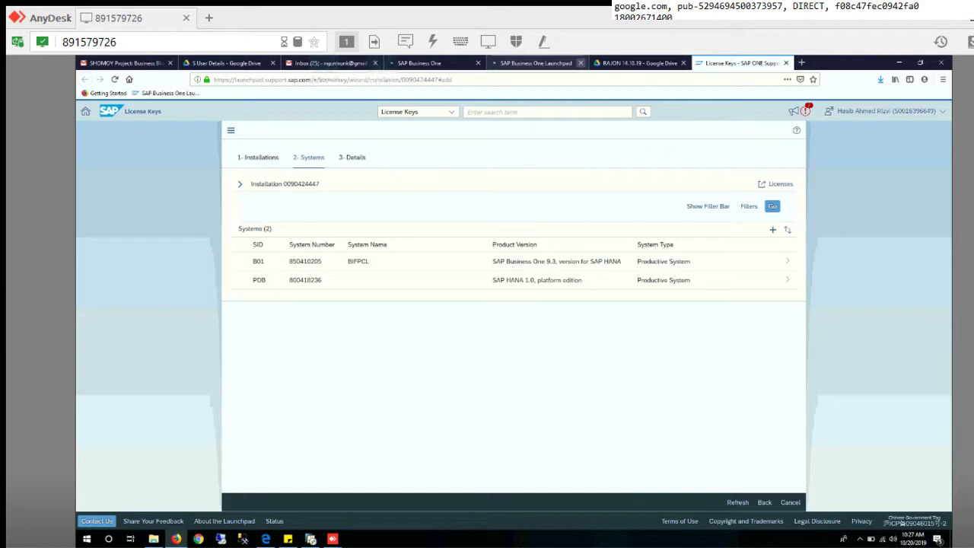
key("ctrl+w")
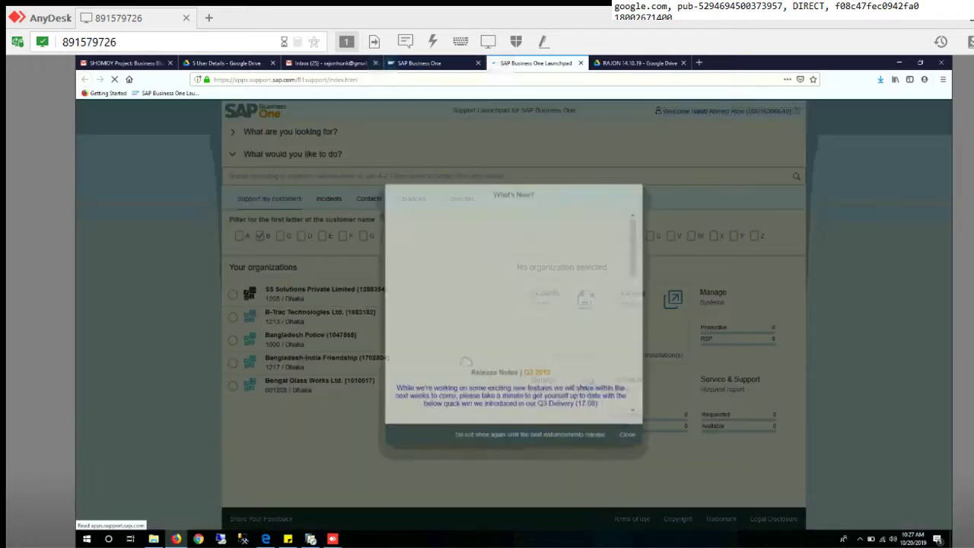
left_click(628, 435)
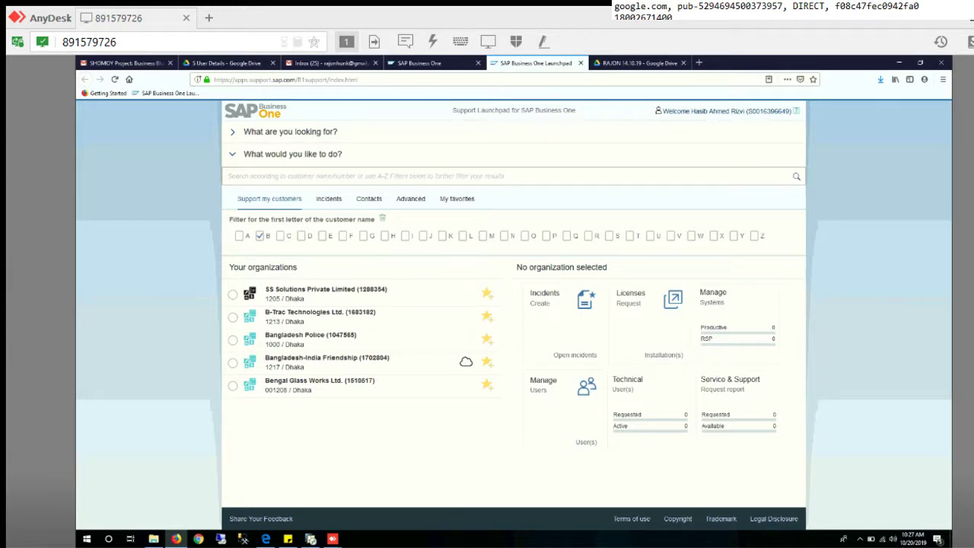
- Look through the launchpad tiles under "What are you looking for?" and collapse that section again
left_click(233, 132)
key("Return")
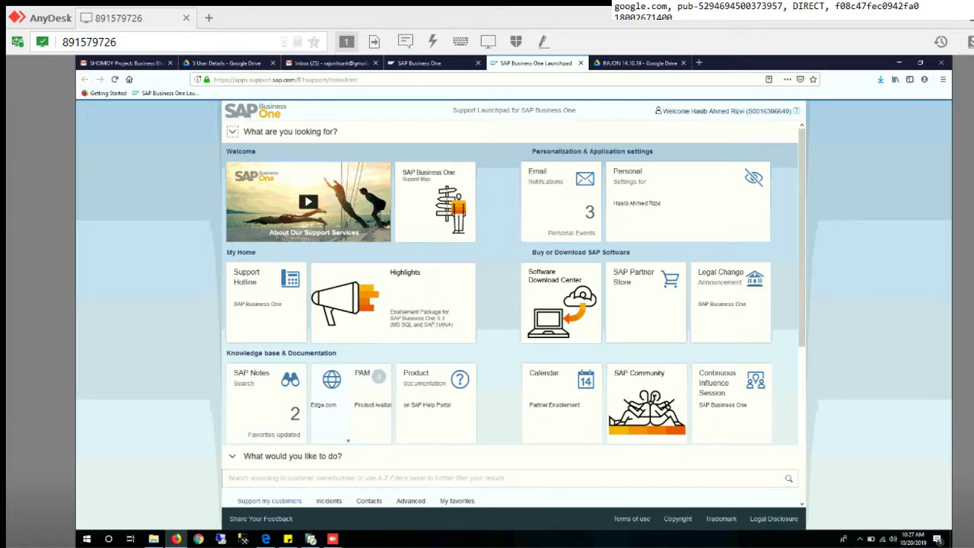
scroll(513, 305, "down", 1)
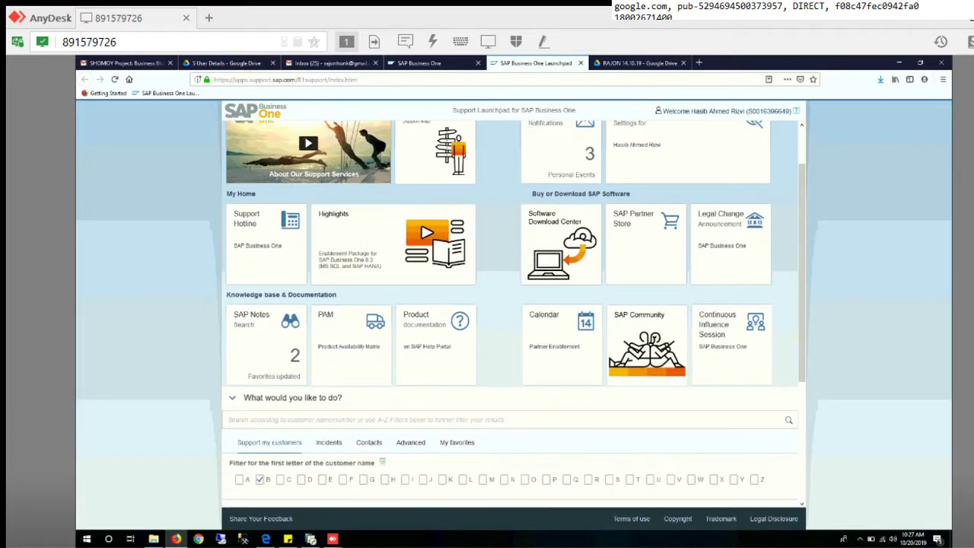
scroll(512, 304, "down", 3)
scroll(513, 305, "up", 4)
scroll(513, 304, "down", 4)
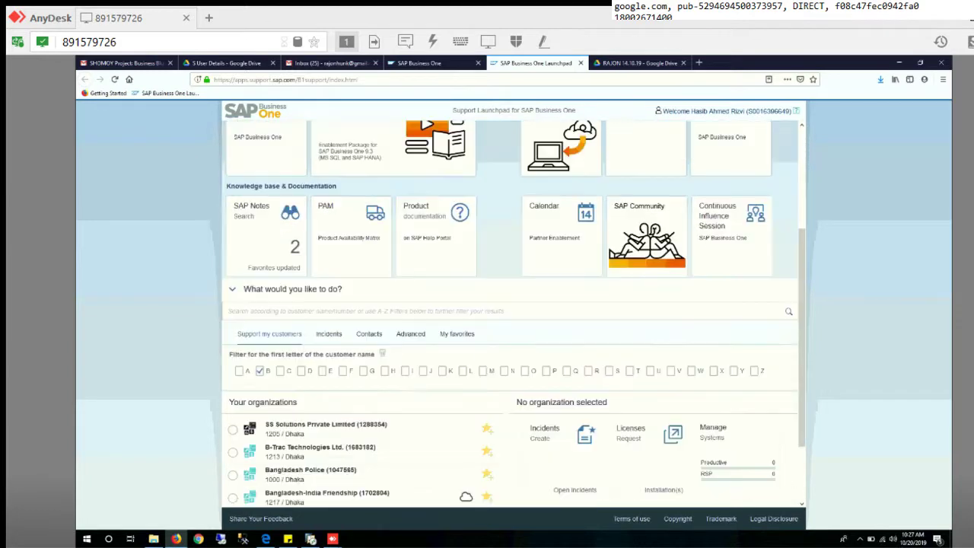
scroll(513, 304, "down", 2)
scroll(513, 305, "up", 1)
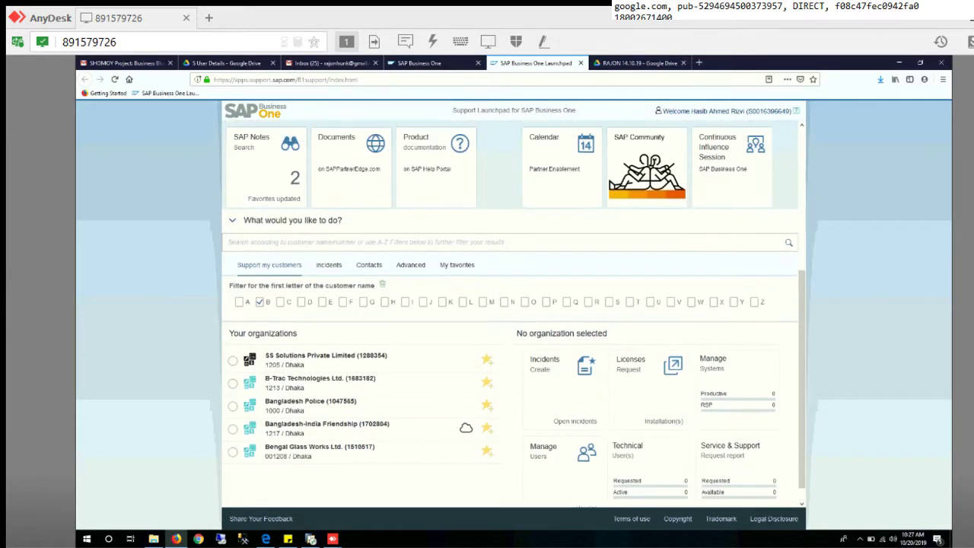
scroll(513, 304, "up", 4)
left_click(233, 131)
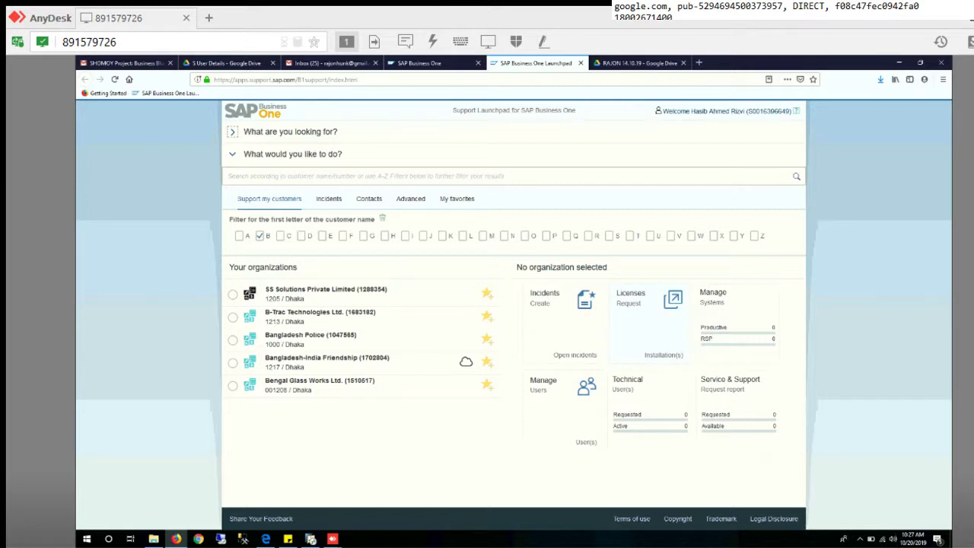
- Select the Bangladesh-India Friendship organization and open its license request page, cancelling the Add New System dialog
left_click(232, 362)
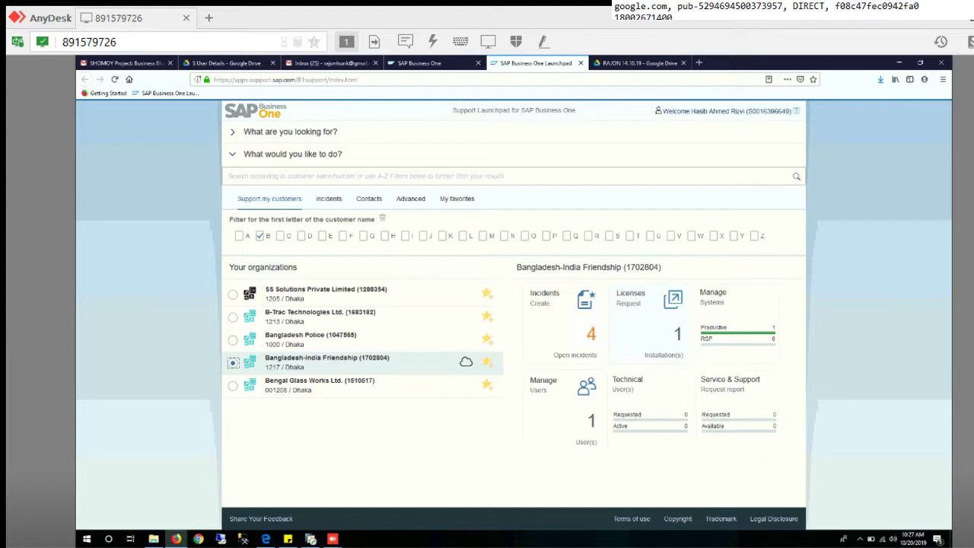
left_click(654, 320)
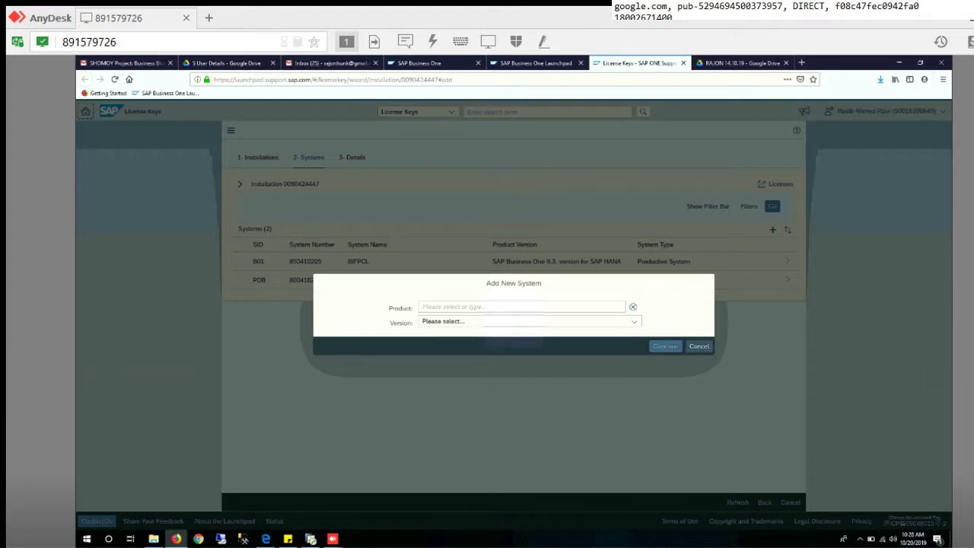
left_click(698, 346)
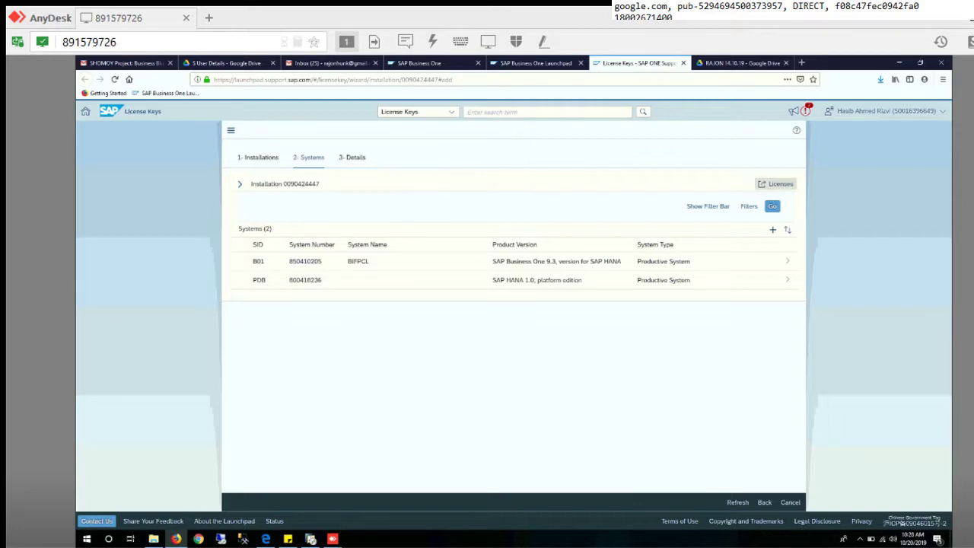
- Review the installation's License Key Information, comparing licensed and requested quantities for Professional and Limited users, and close it
left_click(774, 185)
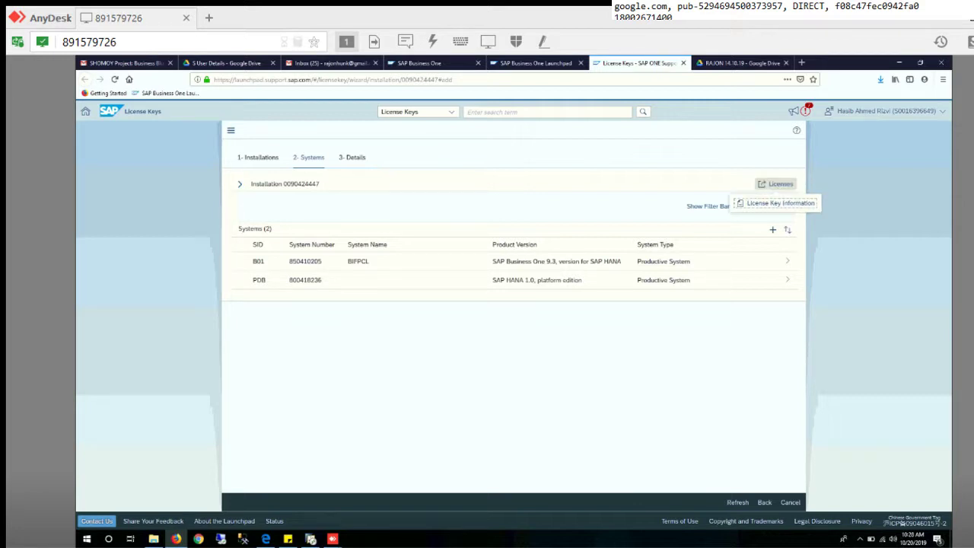
left_click(776, 203)
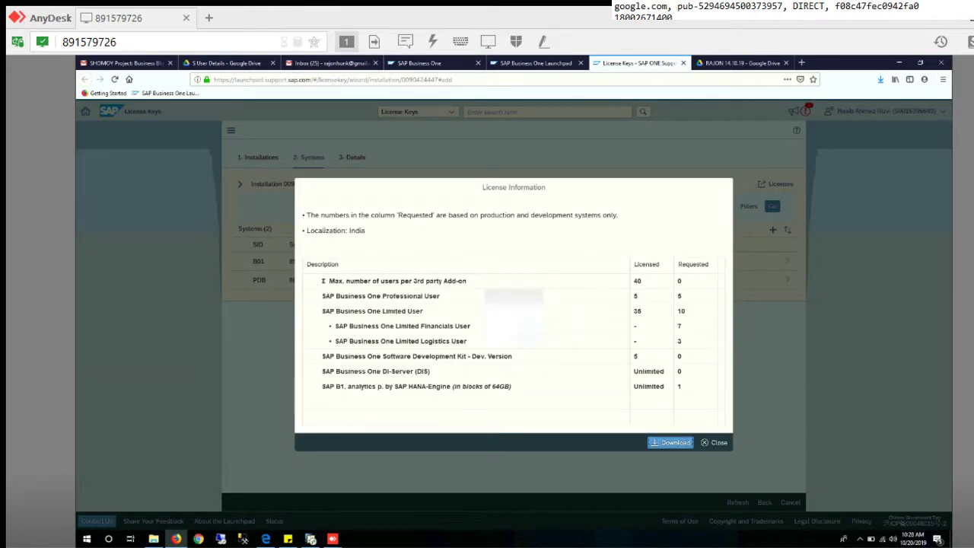
left_click_drag(642, 311, 633, 311)
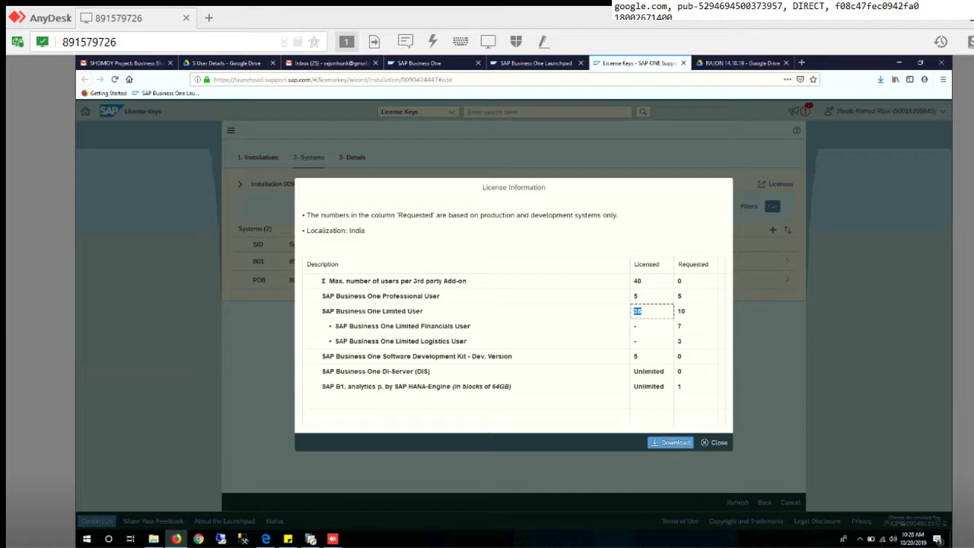
left_click(443, 296)
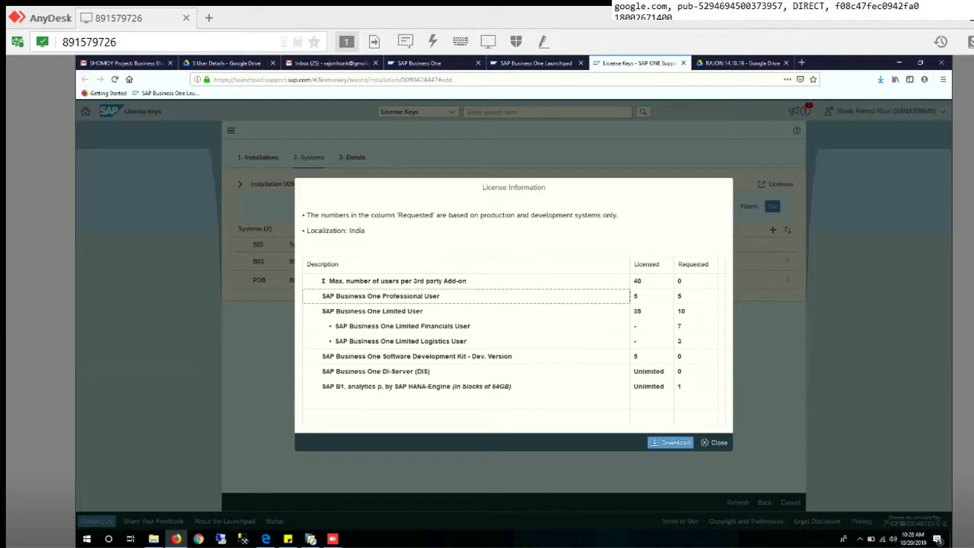
left_click_drag(644, 296, 633, 295)
left_click(639, 296)
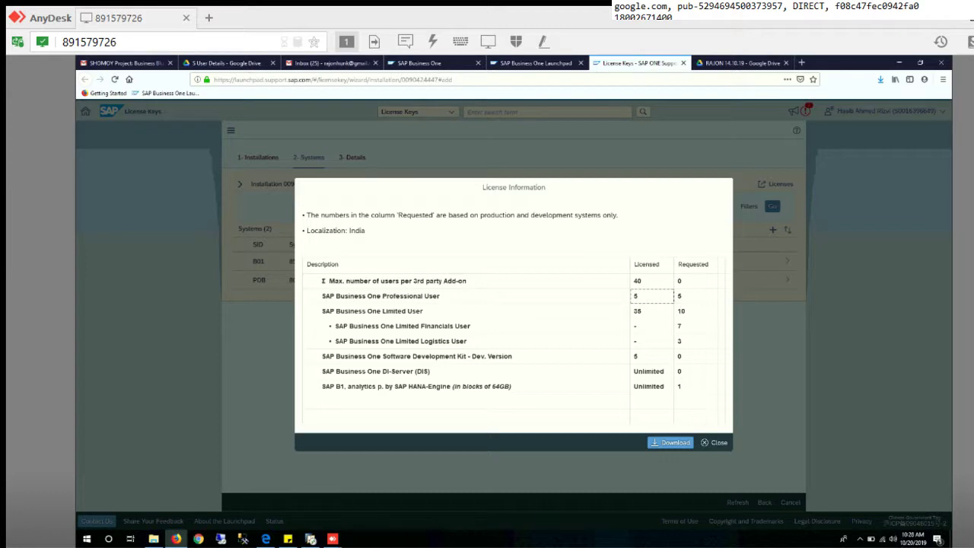
double_click(681, 311)
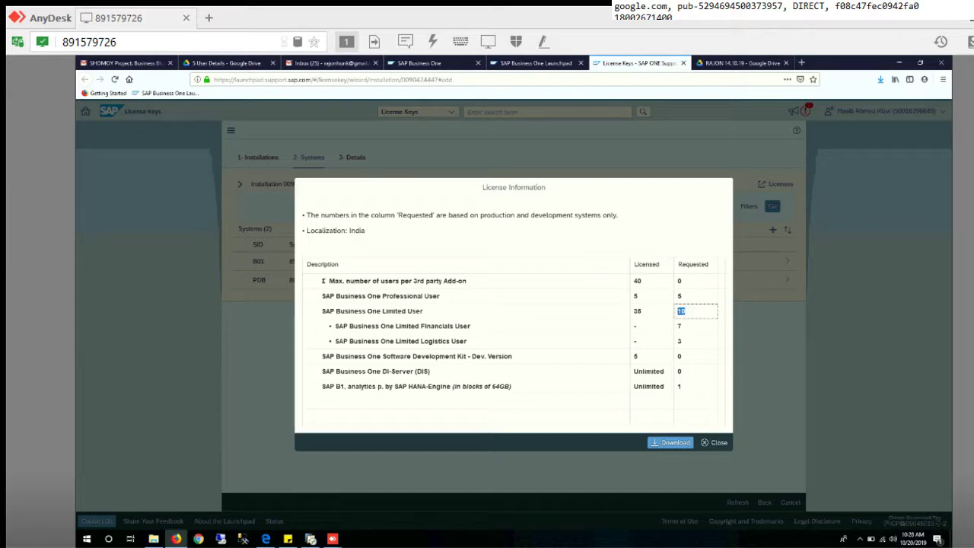
left_click(683, 312)
double_click(679, 327)
double_click(680, 340)
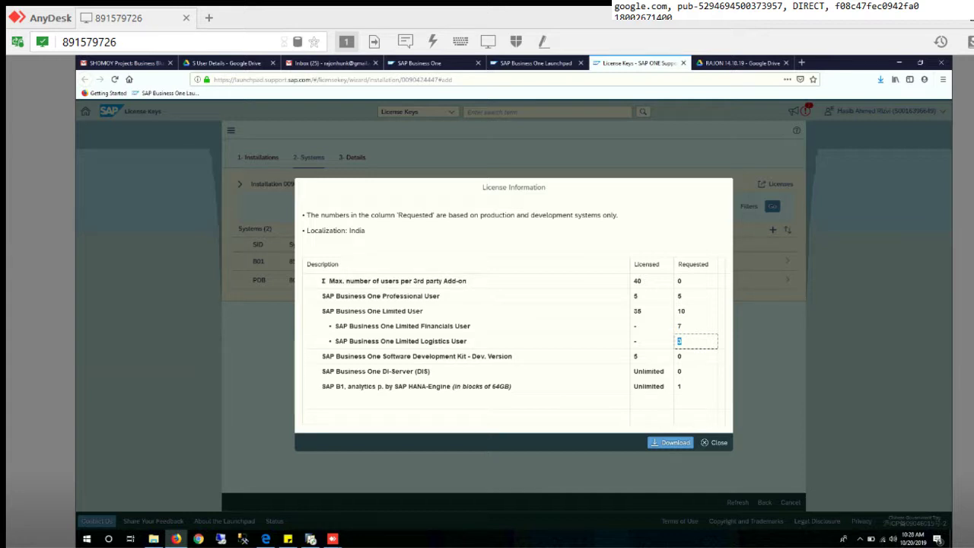
left_click(647, 311)
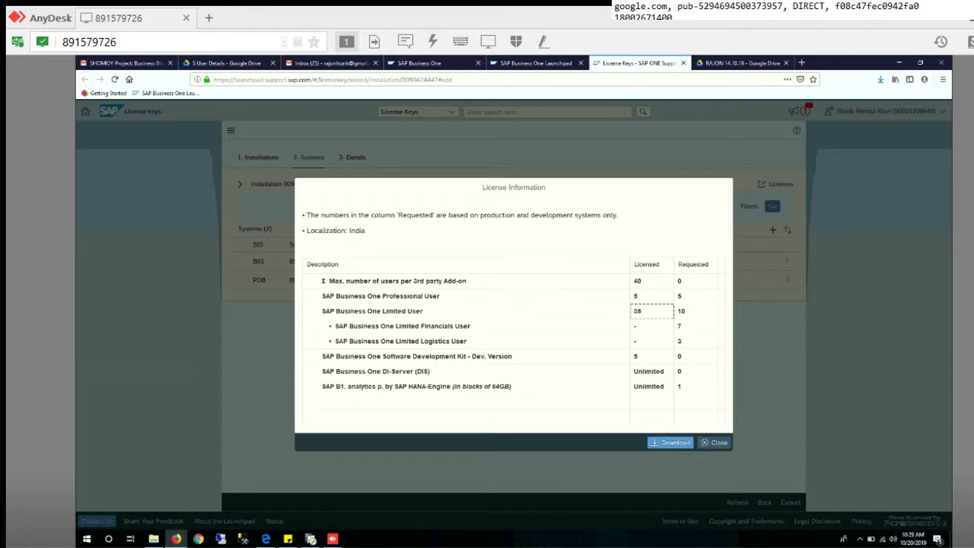
left_click(714, 442)
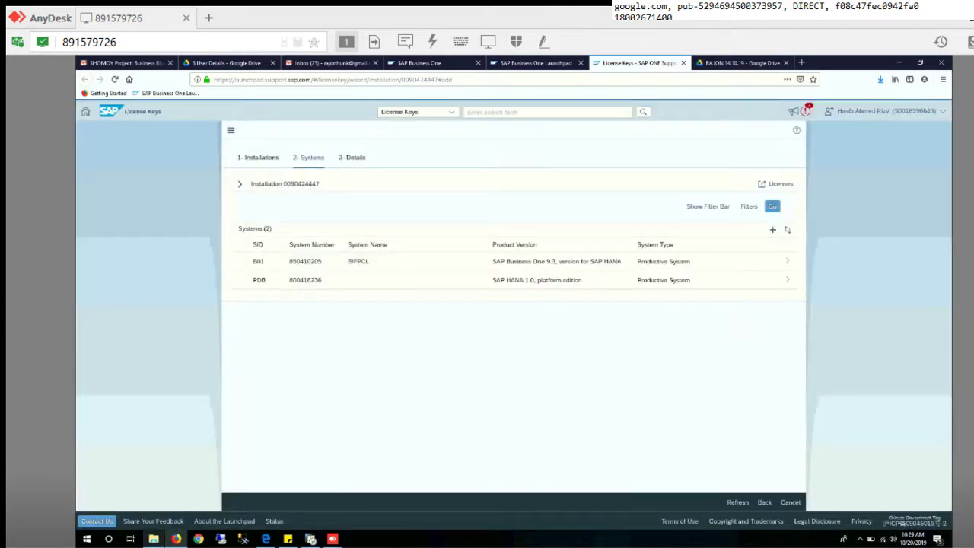
- Switch to File Explorer and open the License Comparison Chart for SAP Business One 9.3 from the Office Works folder on D:
left_click(154, 539)
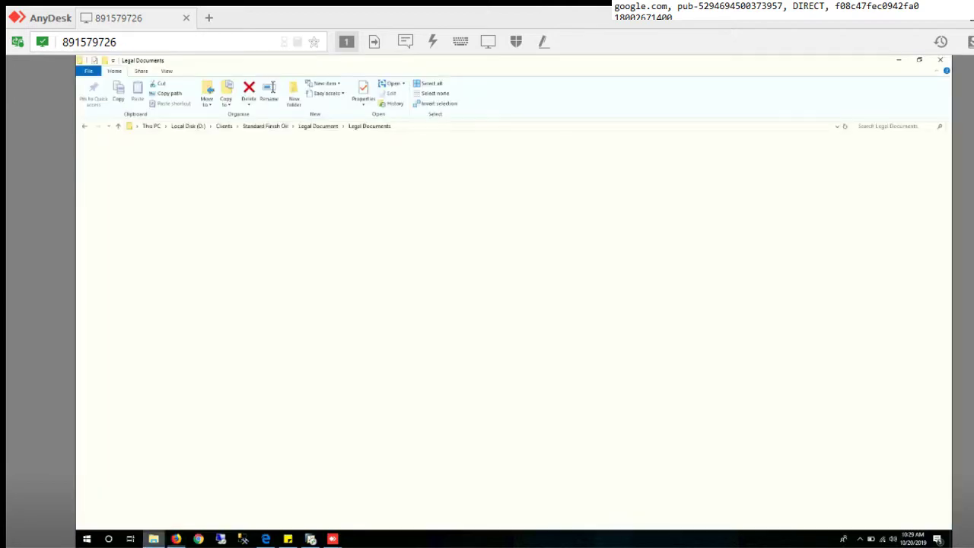
left_click(117, 363)
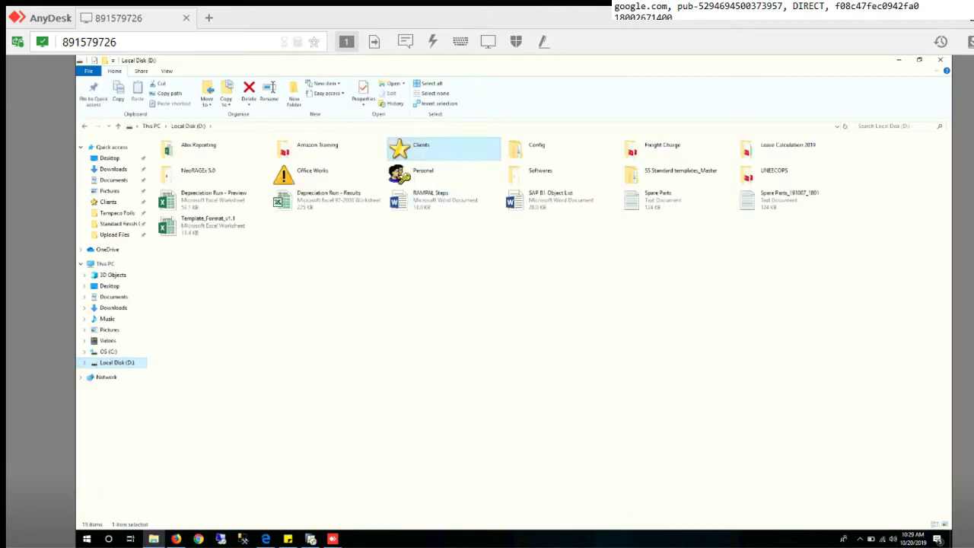
key("o")
key("Return")
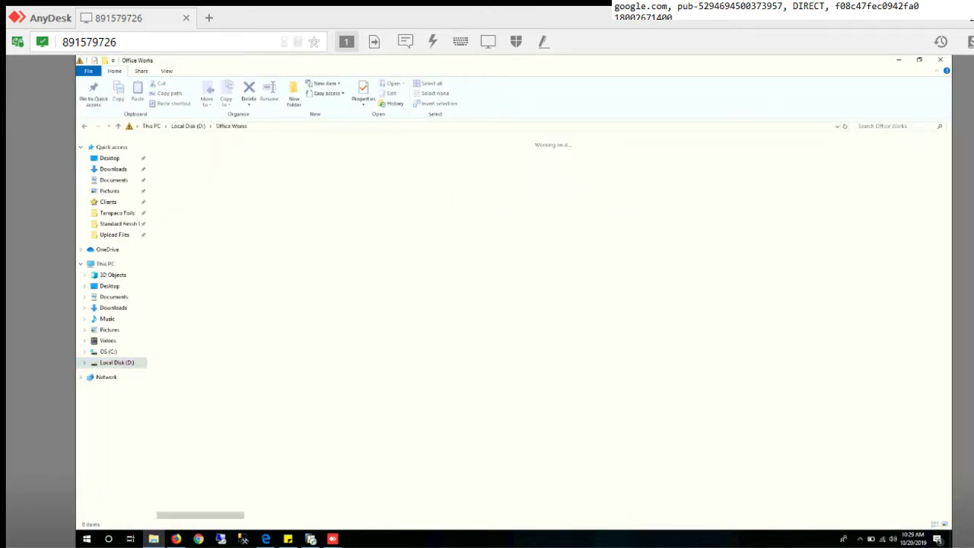
double_click(534, 183)
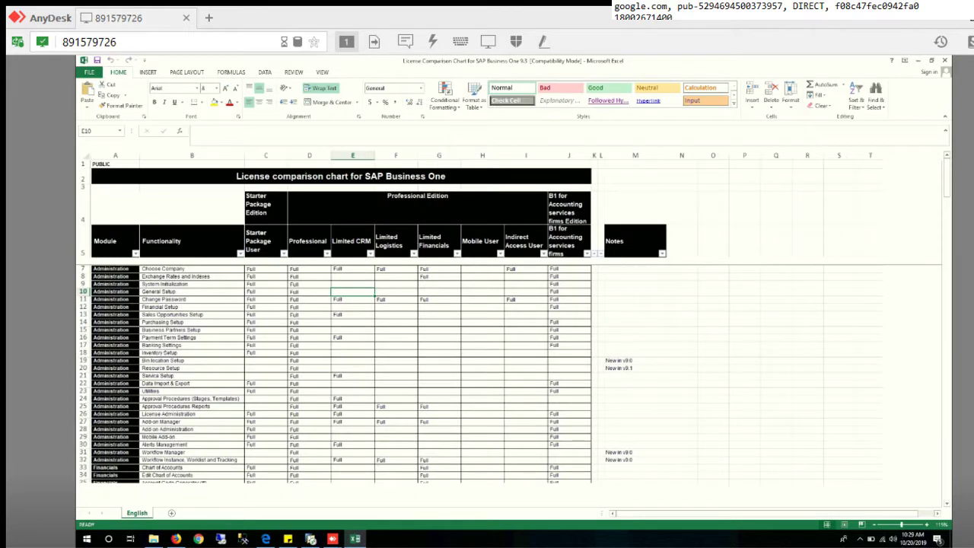
- Examine which Administration and Financials functions each user license type covers in the comparison chart
scroll(510, 330, "up", 3)
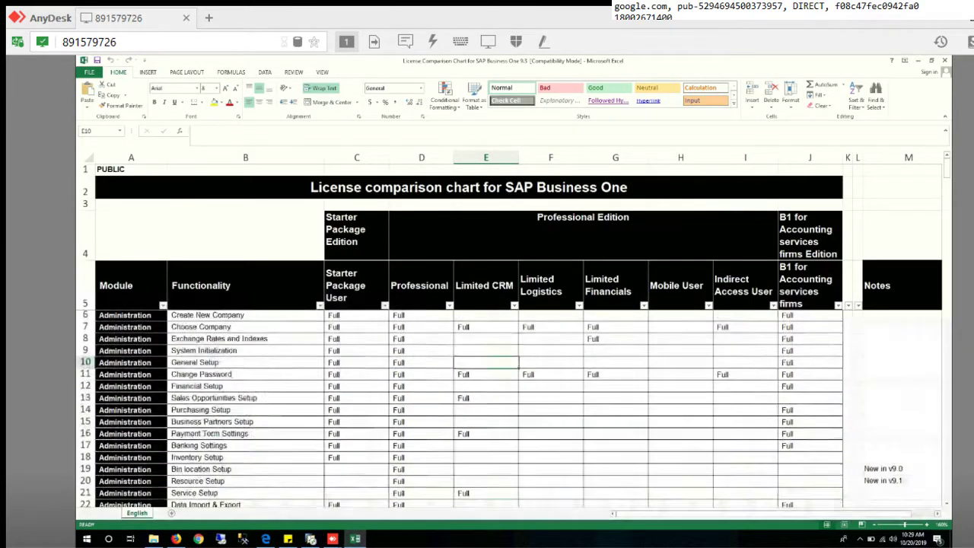
scroll(464, 409, "down", 1)
scroll(459, 408, "up", 1)
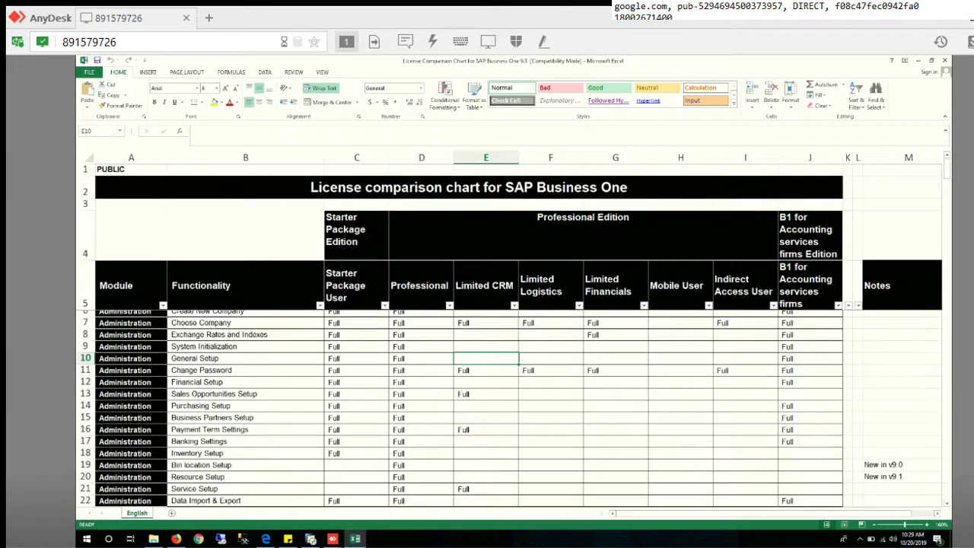
scroll(510, 409, "down", 3)
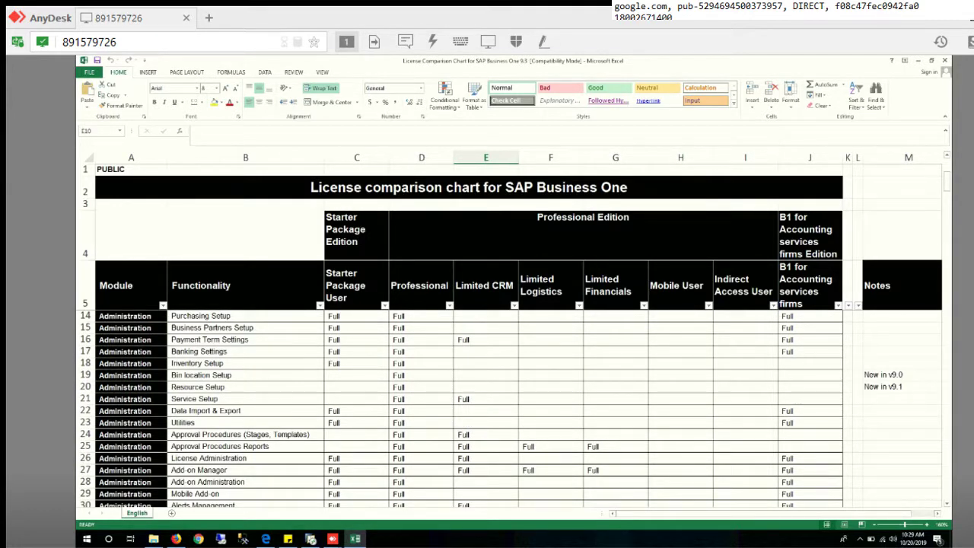
scroll(509, 409, "down", 2)
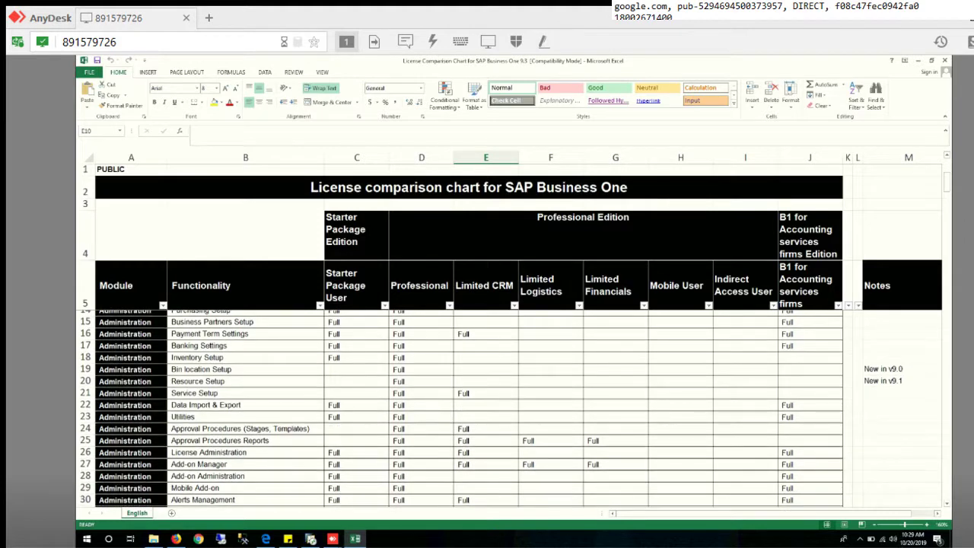
scroll(510, 408, "down", 3)
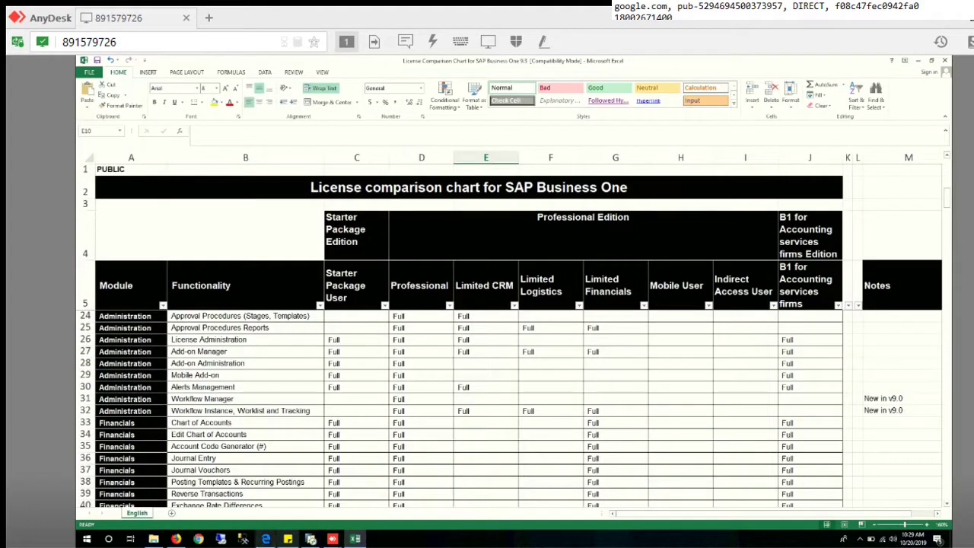
- Switch back to Firefox and open the license key details of the B01 SAP Business One 9.3 system
left_click(176, 539)
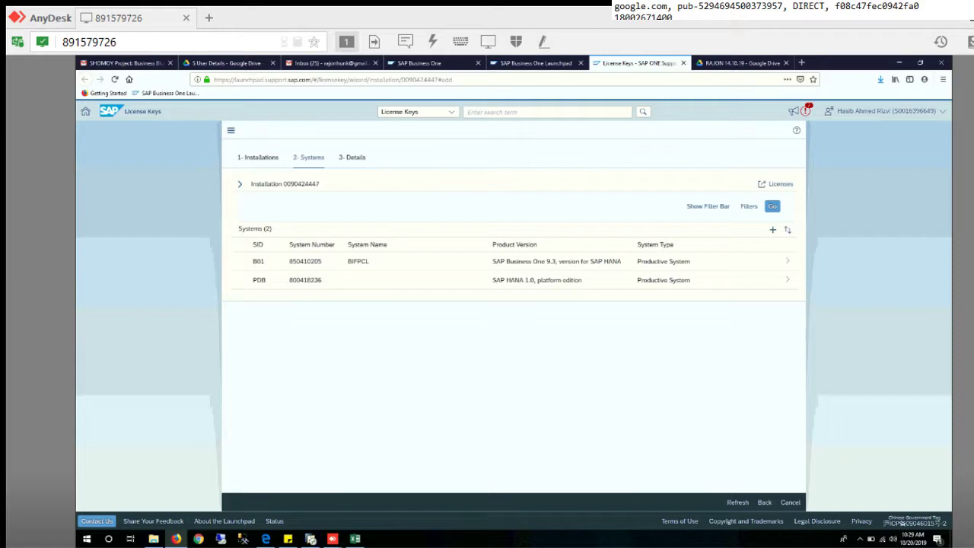
left_click(513, 261)
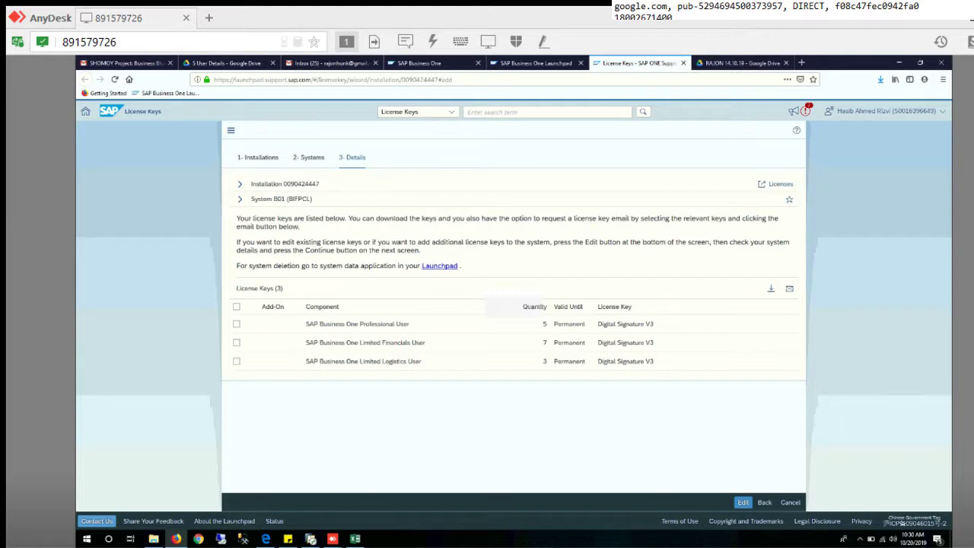
- Open the B01 system's details for editing and continue with them to the editable license key list
left_click(742, 502)
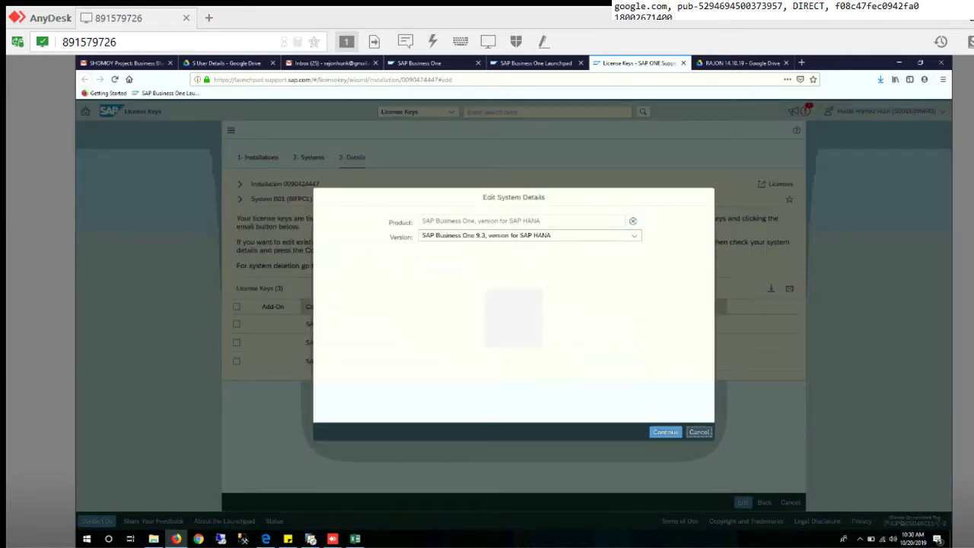
left_click(699, 432)
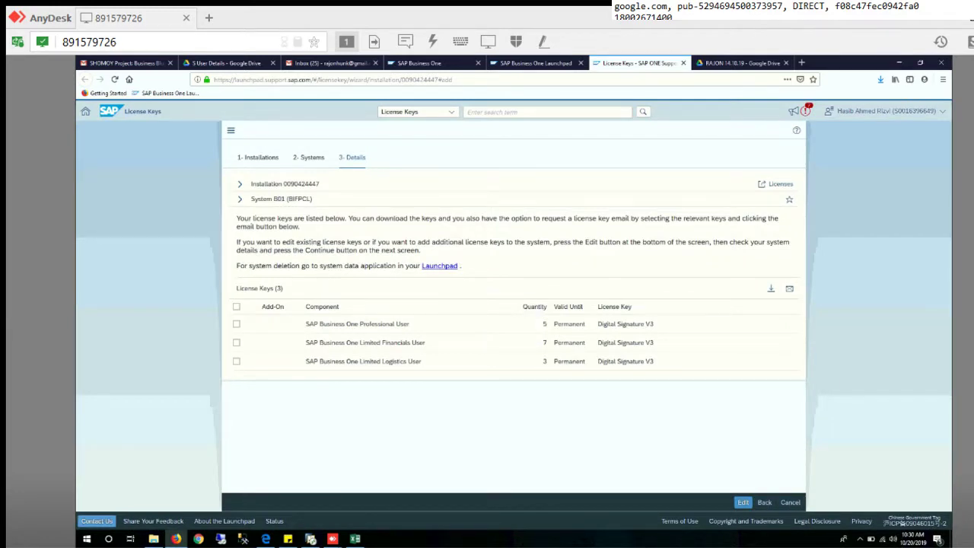
left_click(743, 502)
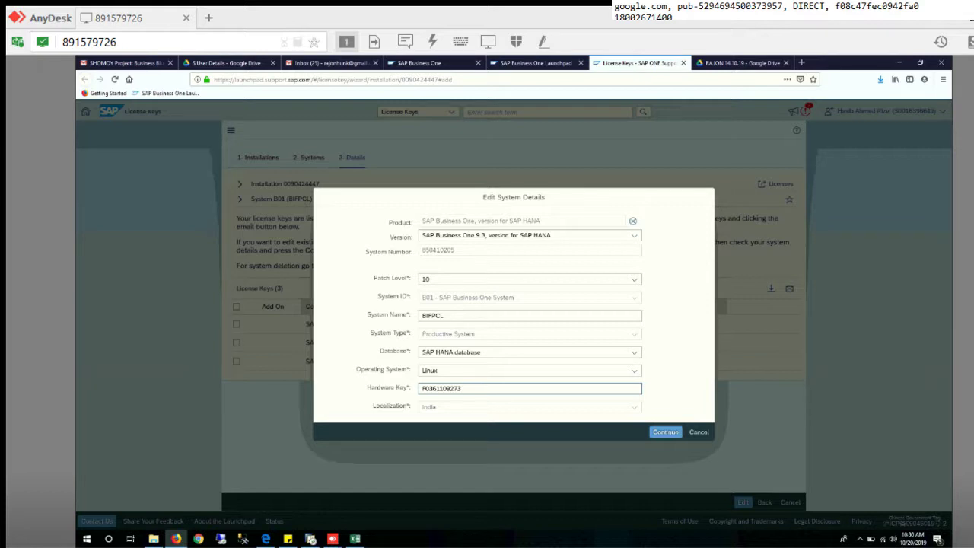
left_click(665, 432)
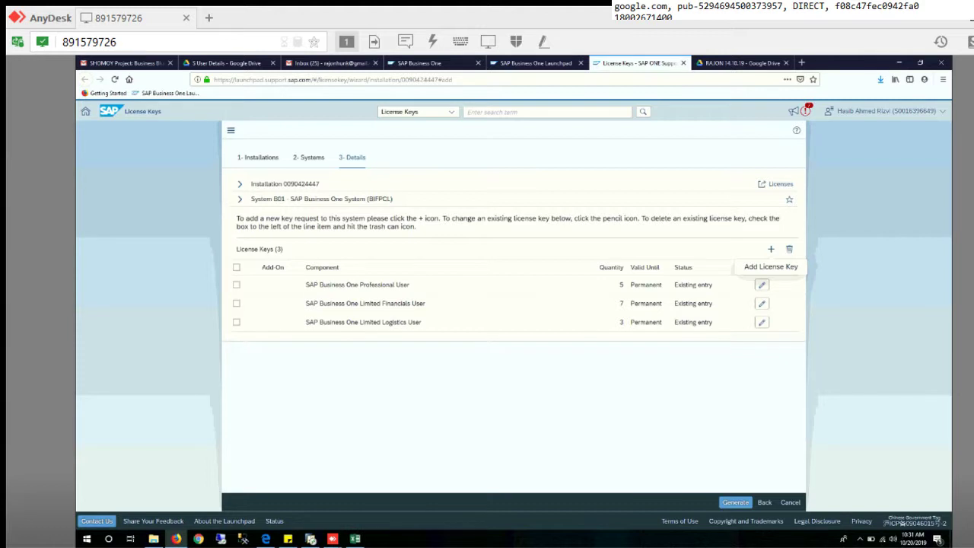
- Review the license key request of the SAP Business One Limited Financials User, including its license component options, and close it
double_click(620, 303)
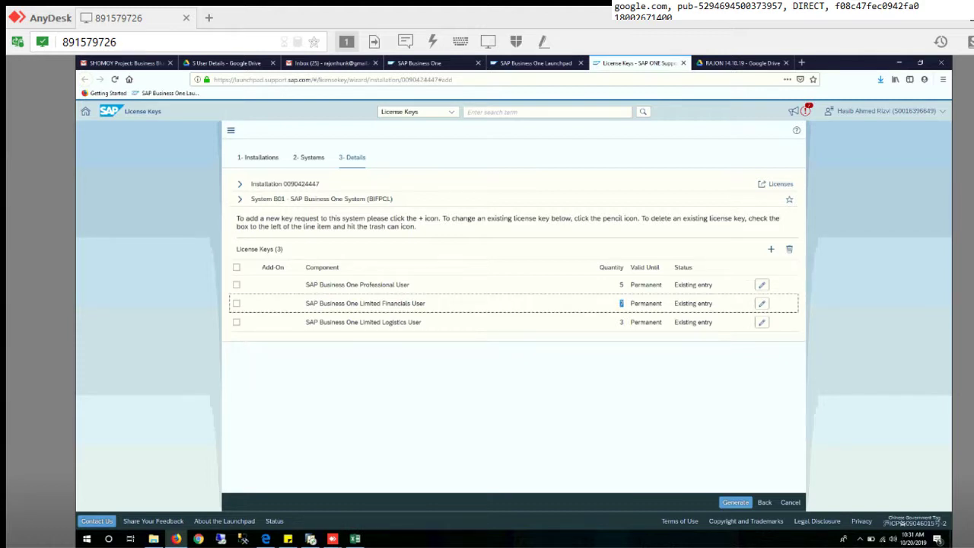
left_click(621, 304)
left_click(762, 303)
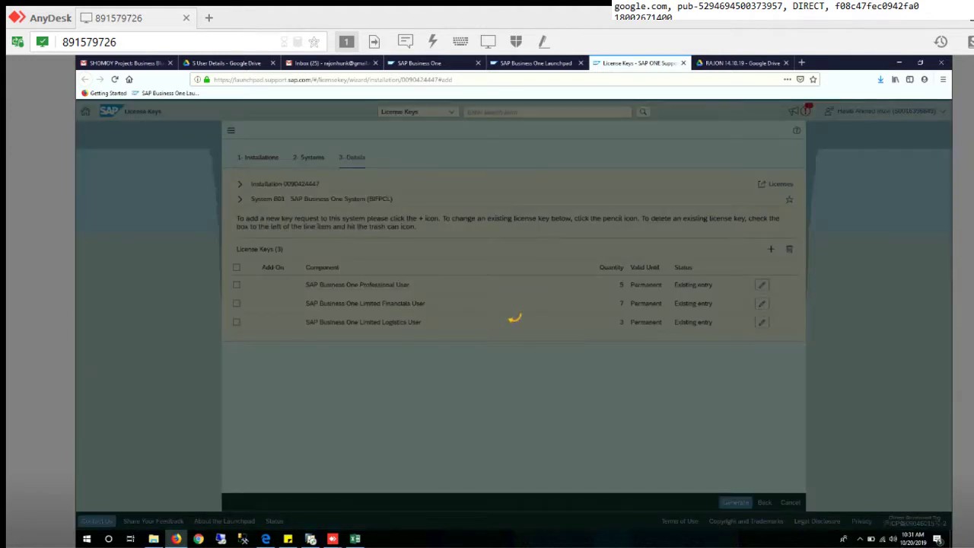
double_click(383, 352)
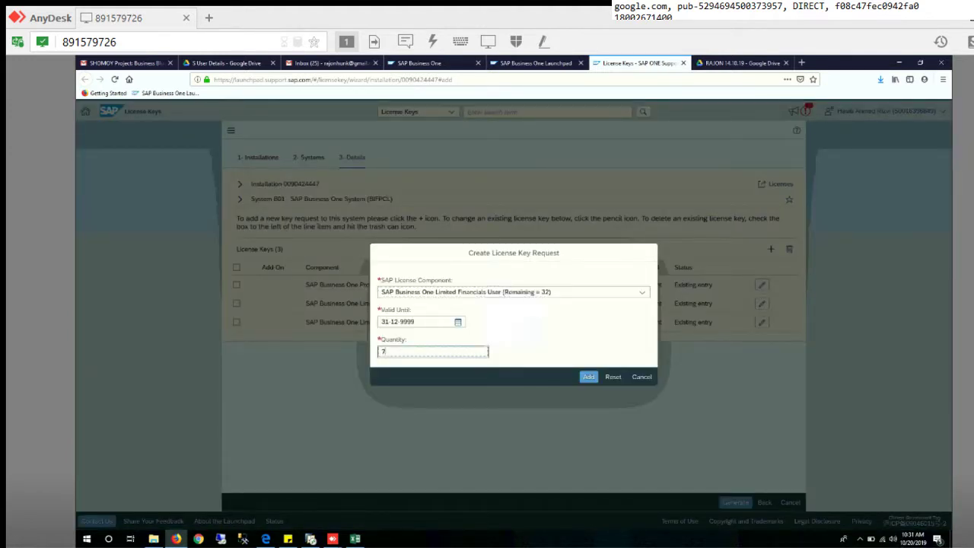
left_click(519, 325)
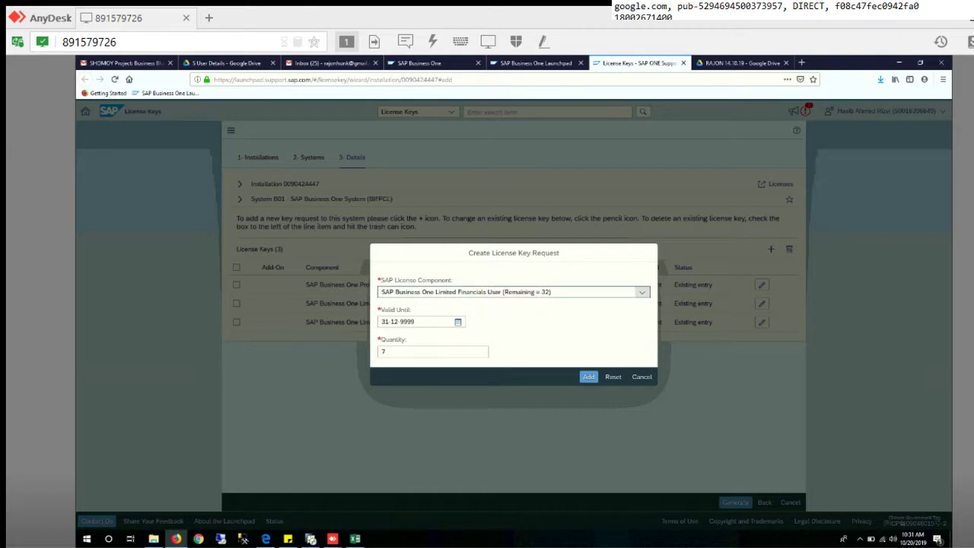
left_click(642, 292)
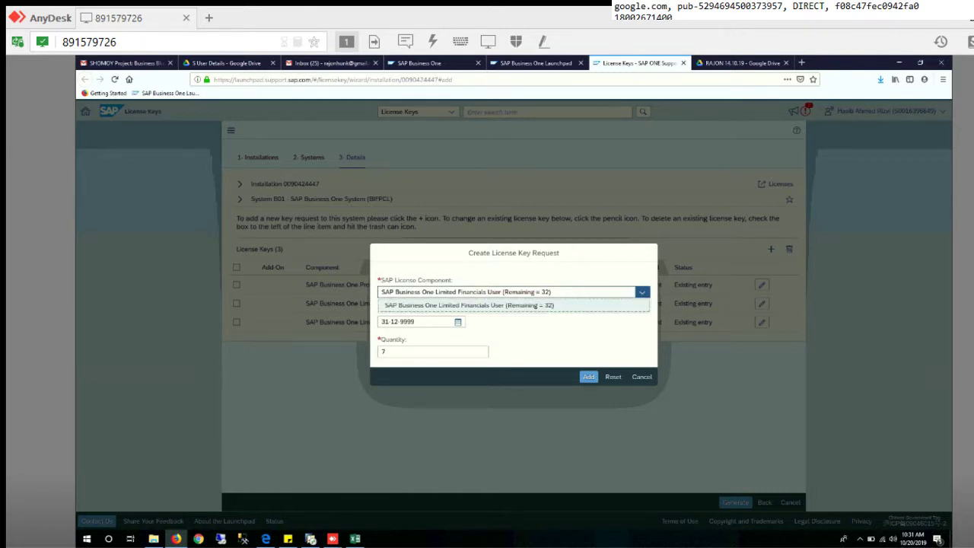
left_click(513, 305)
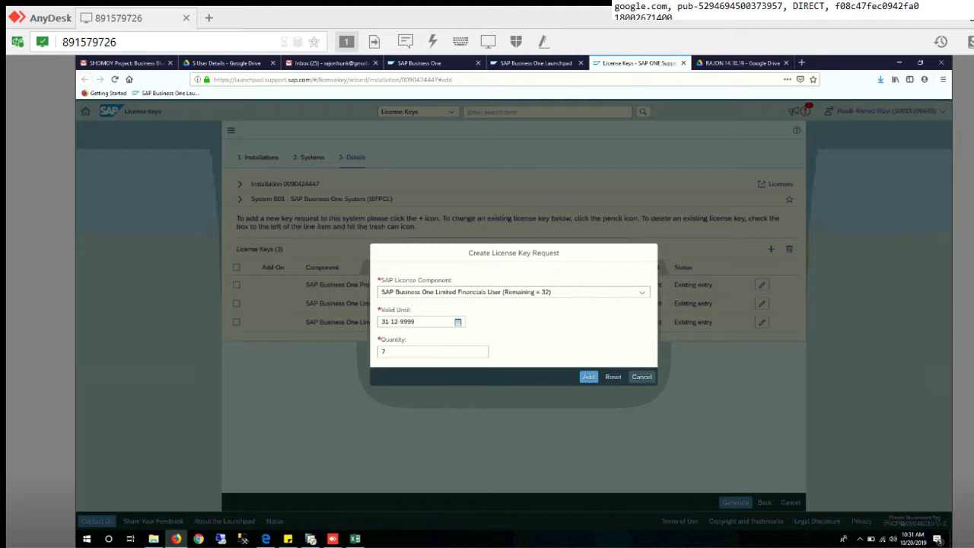
left_click(642, 377)
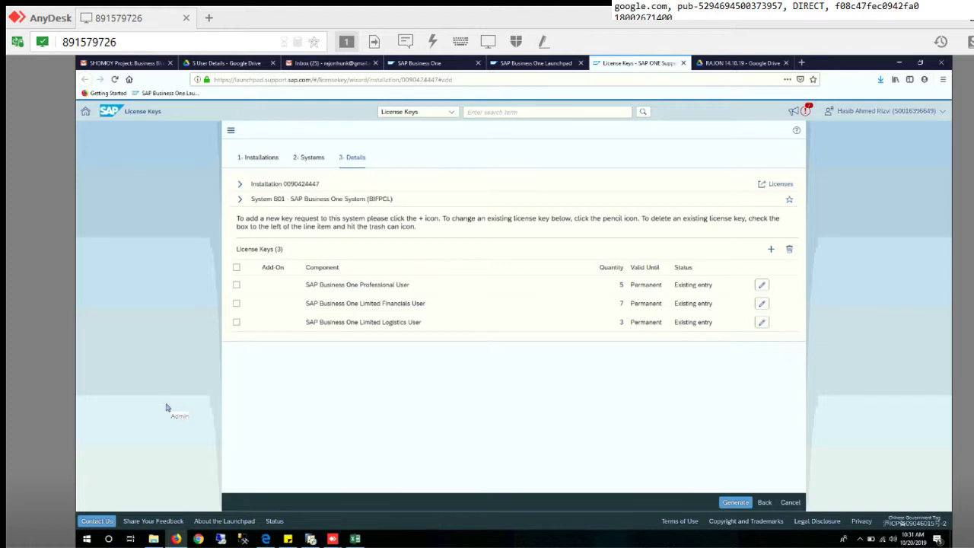
- Reopen the Limited Financials User's license key request to examine its Valid Until date, and close the request
left_click(761, 303)
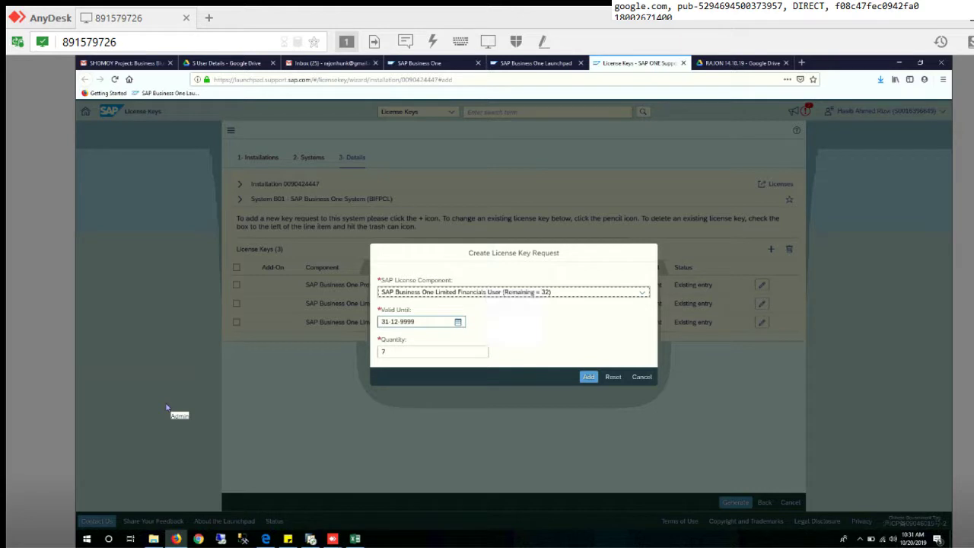
double_click(402, 321)
left_click(401, 322)
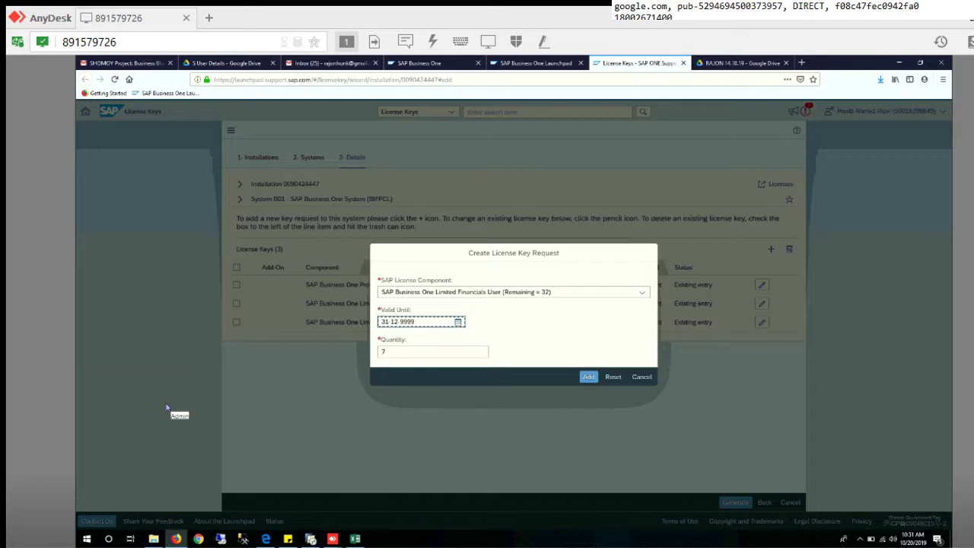
key("shift+Left")
key("shift+Left")
key("shift+Left")
key("shift+Left")
key("shift+Left")
key("shift+Left")
key("shift+Left")
key("shift+Left")
key("shift+Left")
key("shift+Left")
key("Right")
left_click(641, 376)
key("Return")
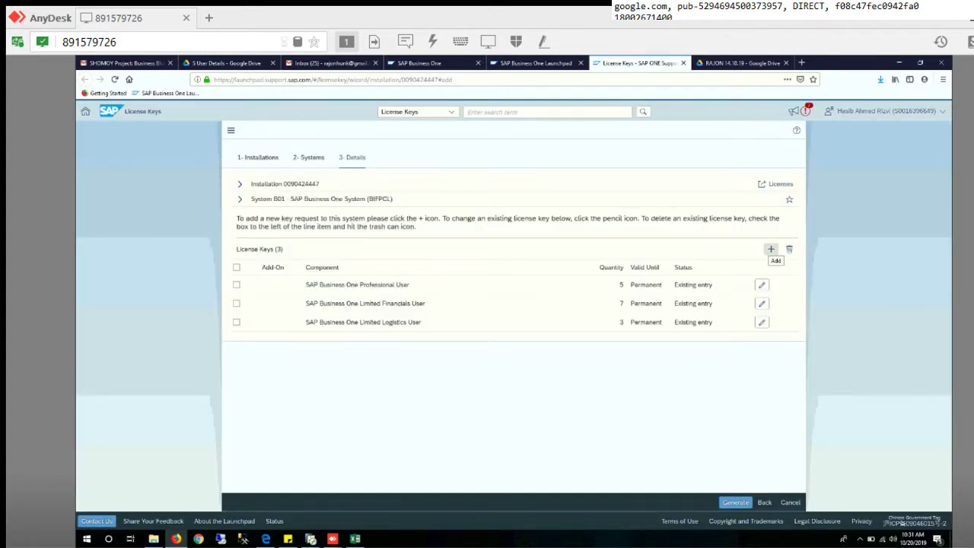
- Start a request to add an SAP License Component, examine the components available for it, and cancel the request
left_click(771, 249)
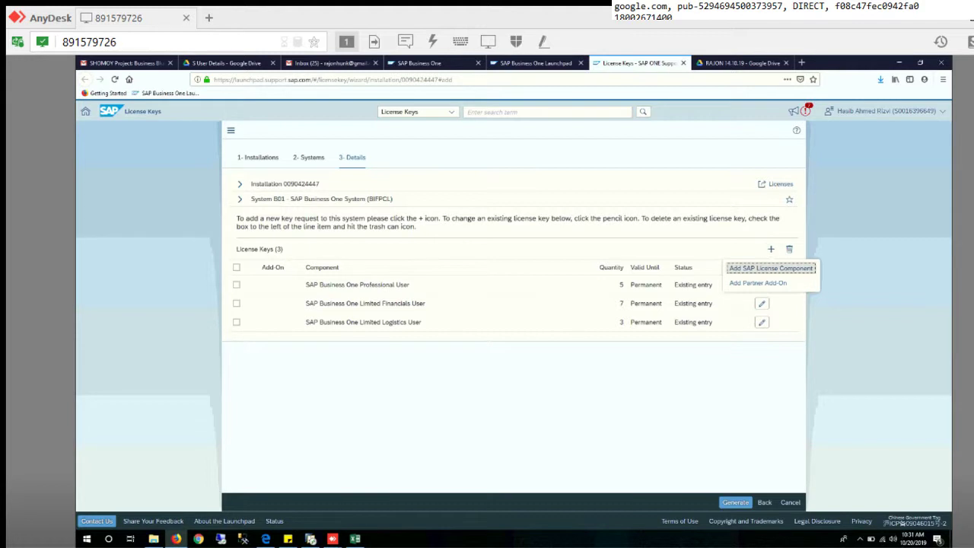
key("Return")
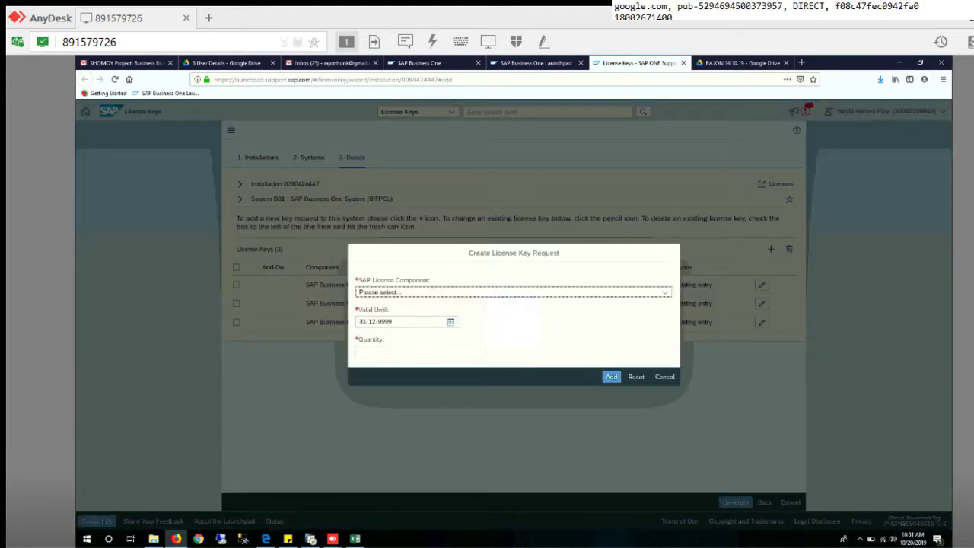
left_click(665, 293)
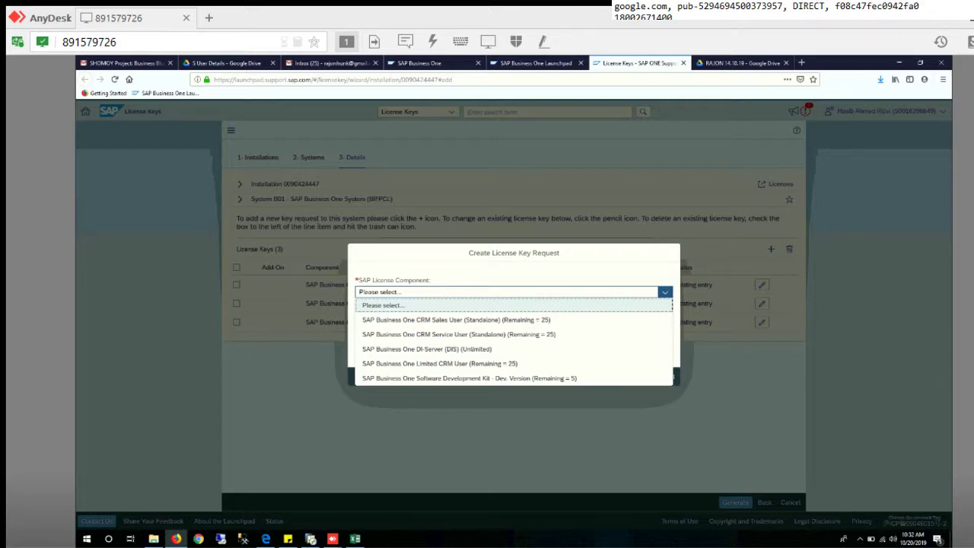
key("Escape")
left_click(665, 292)
left_click(665, 292)
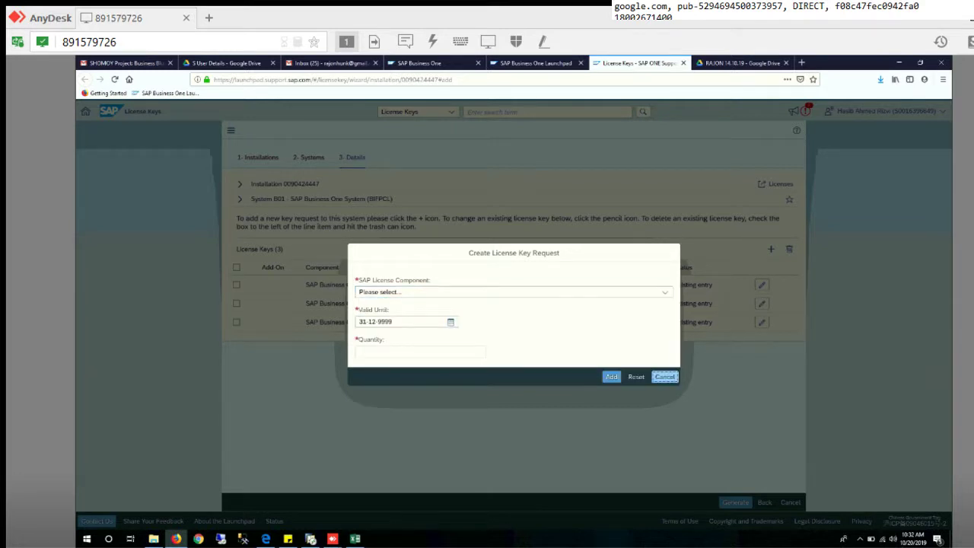
left_click(666, 377)
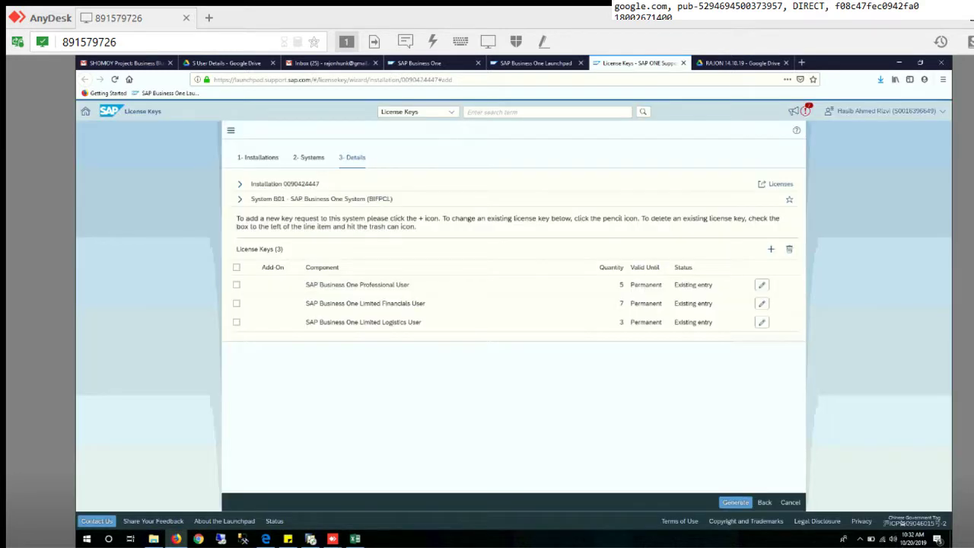
- Review the license key request of the SAP Business One Limited Logistics User and close it
left_click(761, 322)
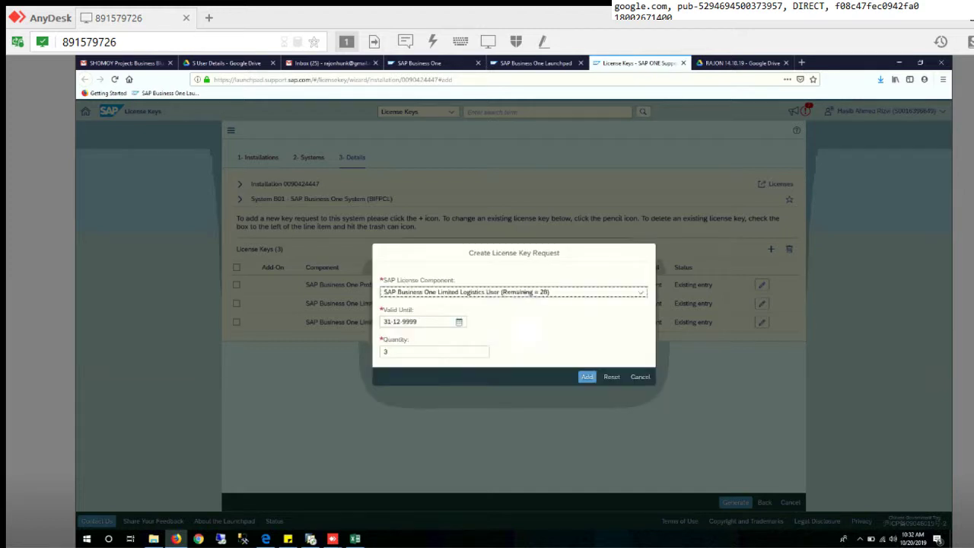
key("Escape")
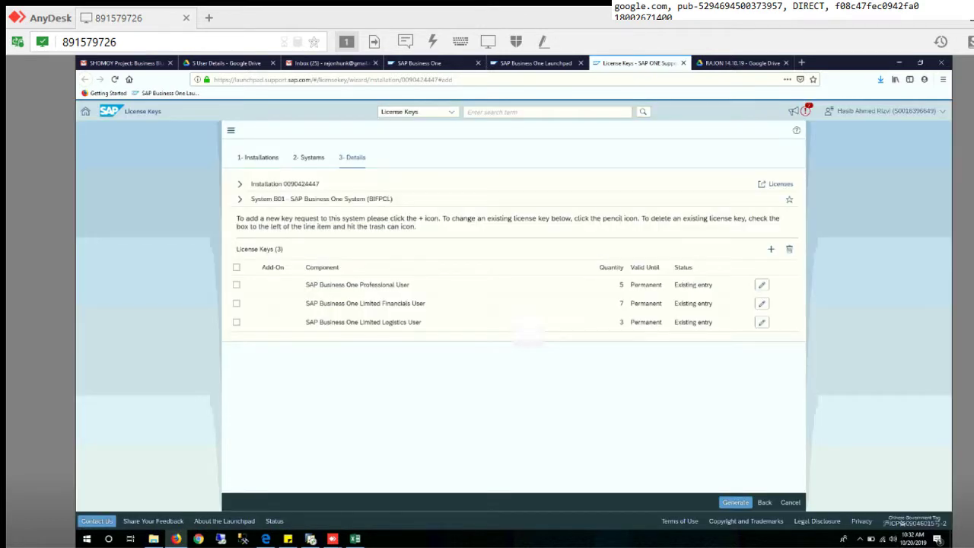
left_click_drag(363, 303, 400, 323)
left_click(400, 322)
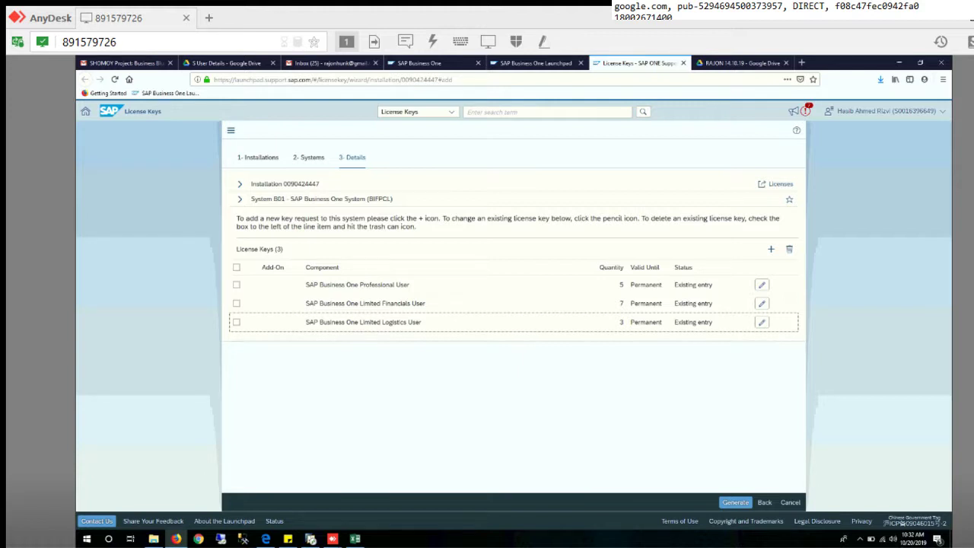
- Try a quantity of 13 in the Limited Logistics User's license key request and discard the request
double_click(621, 322)
left_click(621, 322)
left_click(761, 322)
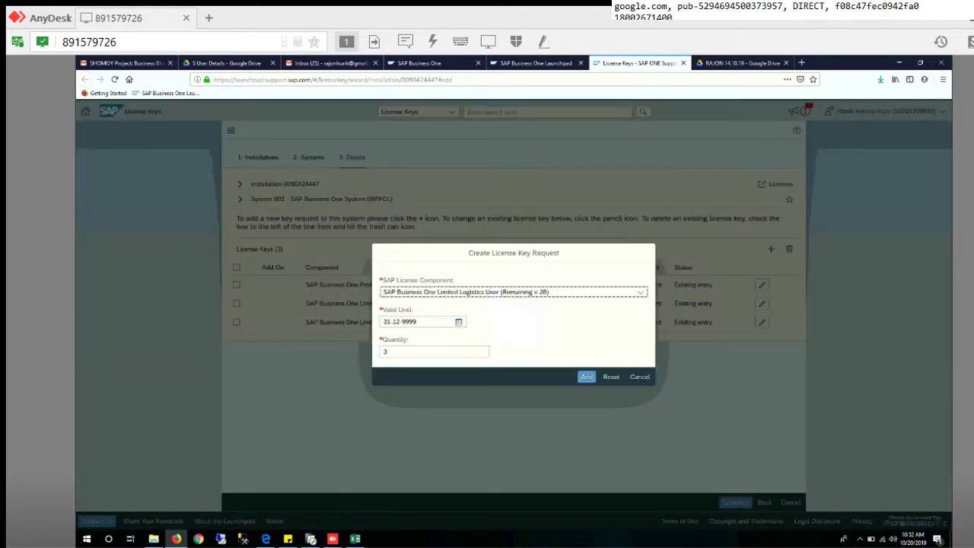
key("Tab")
key("BackSpace")
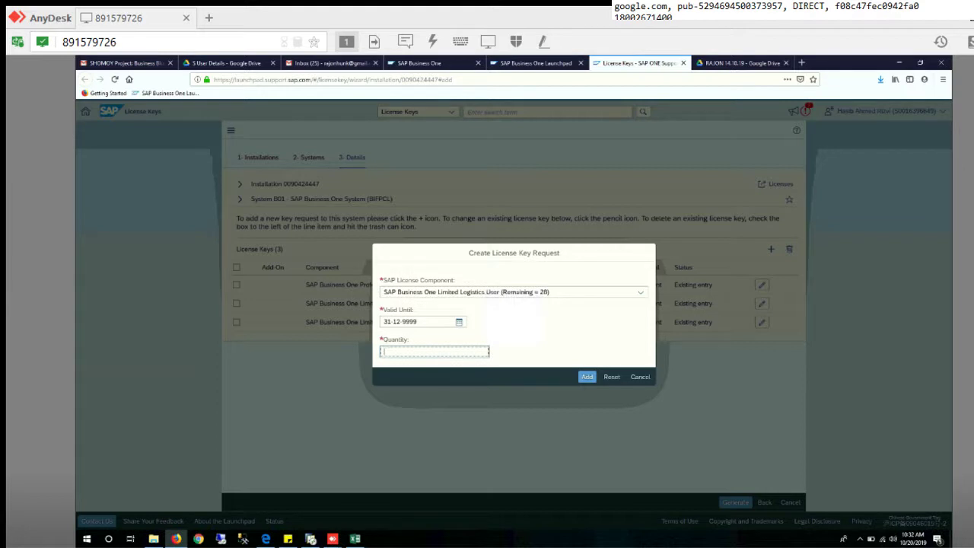
type("13")
left_click(639, 377)
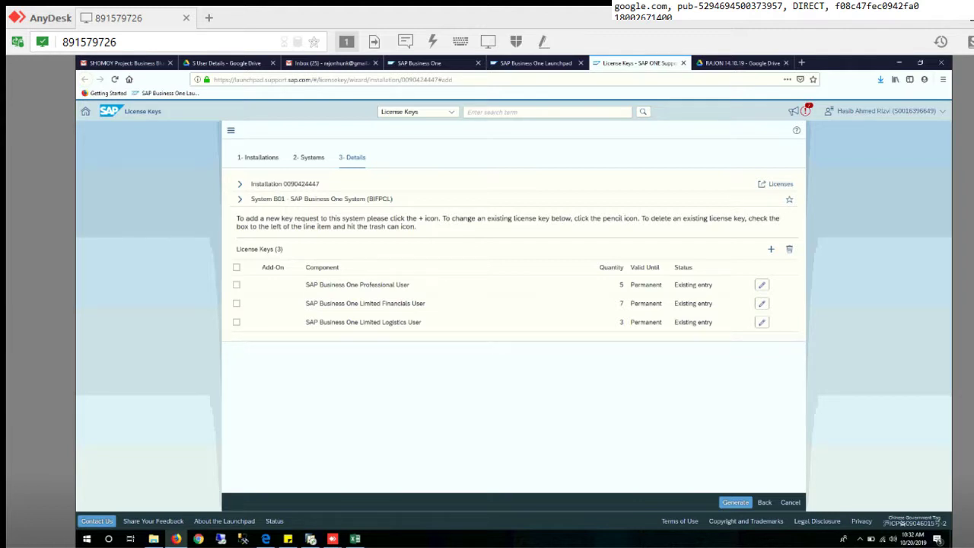
- Open Partner User Management for Bangladesh-India Friendship from the Business One Launchpad and review its users, requested users, technical users and contact persons
left_click(536, 62)
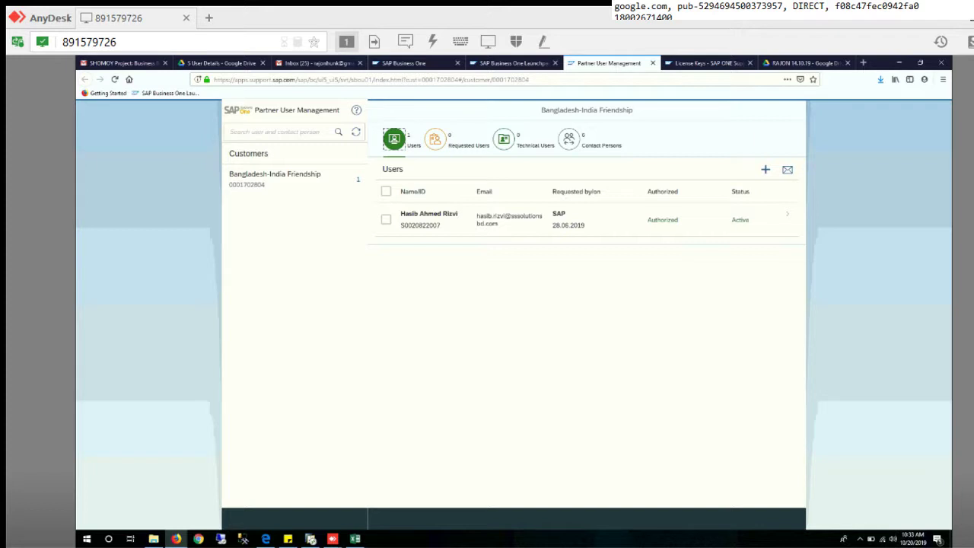
left_click(569, 139)
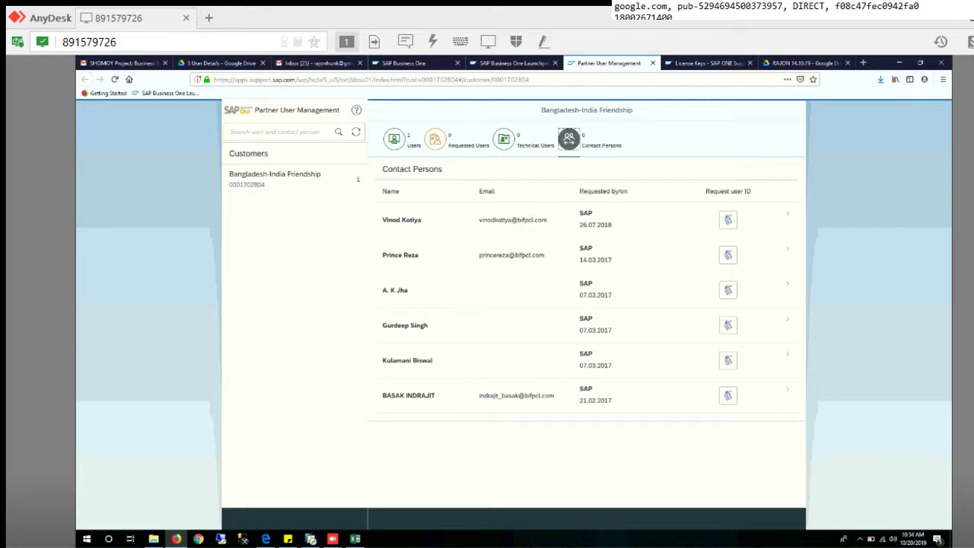
left_click(394, 139)
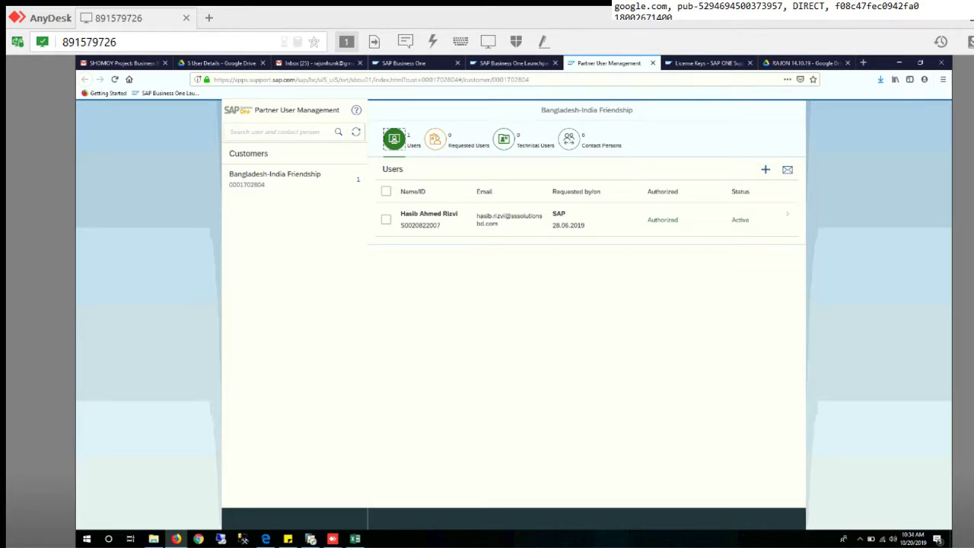
left_click(436, 139)
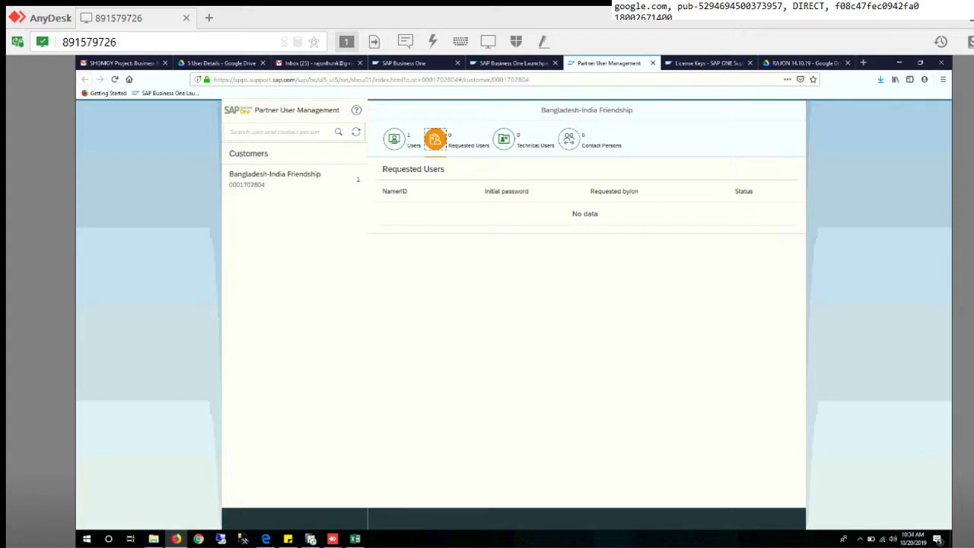
left_click(504, 139)
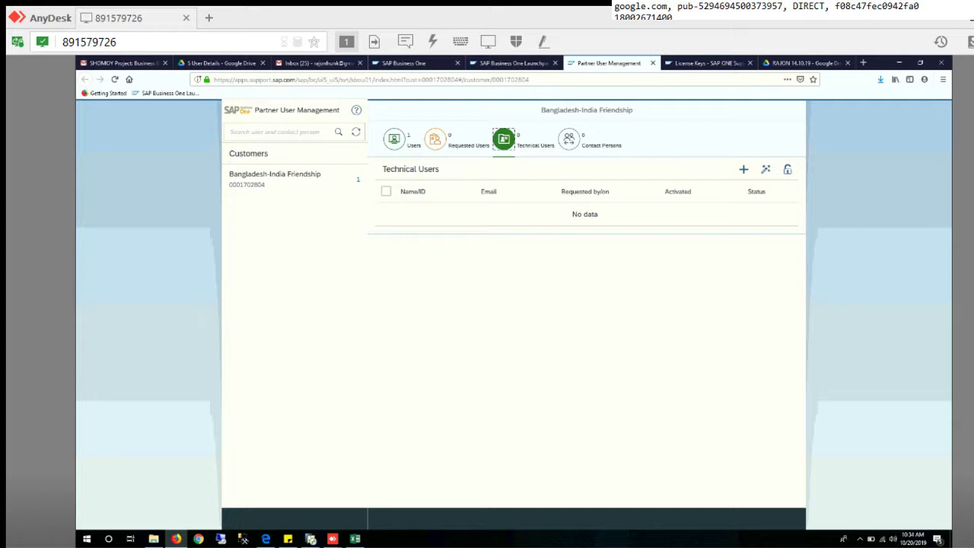
left_click(435, 139)
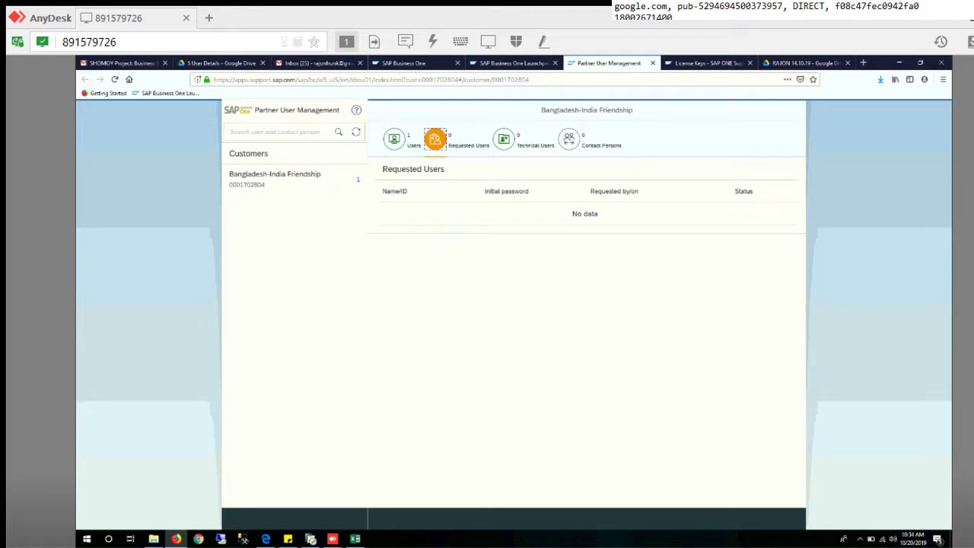
left_click(503, 139)
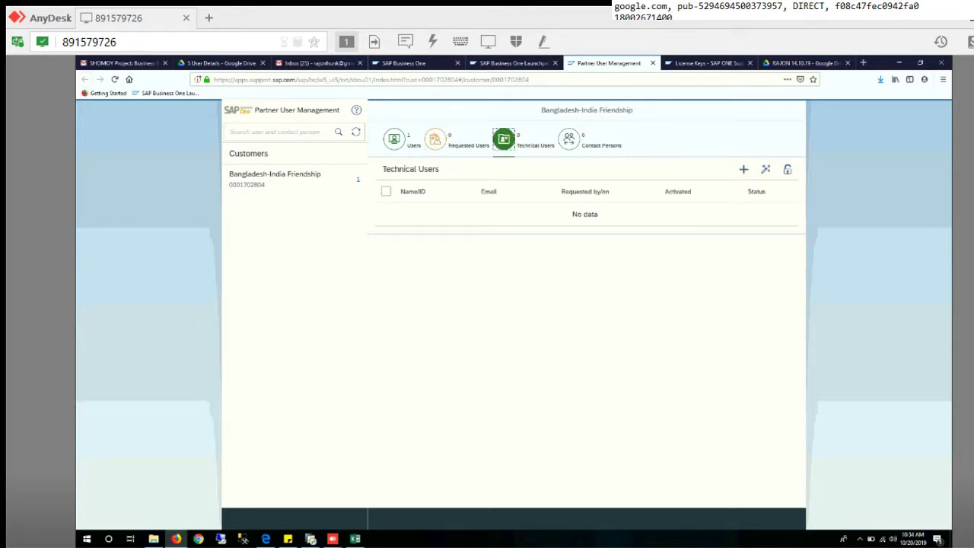
left_click(394, 140)
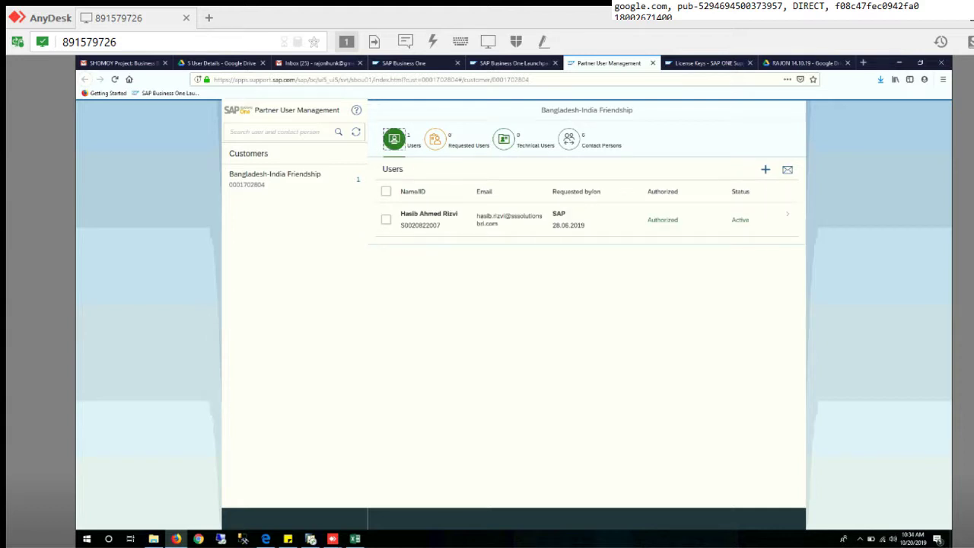
- Open the first entry in the Contact Persons list and authenticate with the account's user name and password
left_click(568, 139)
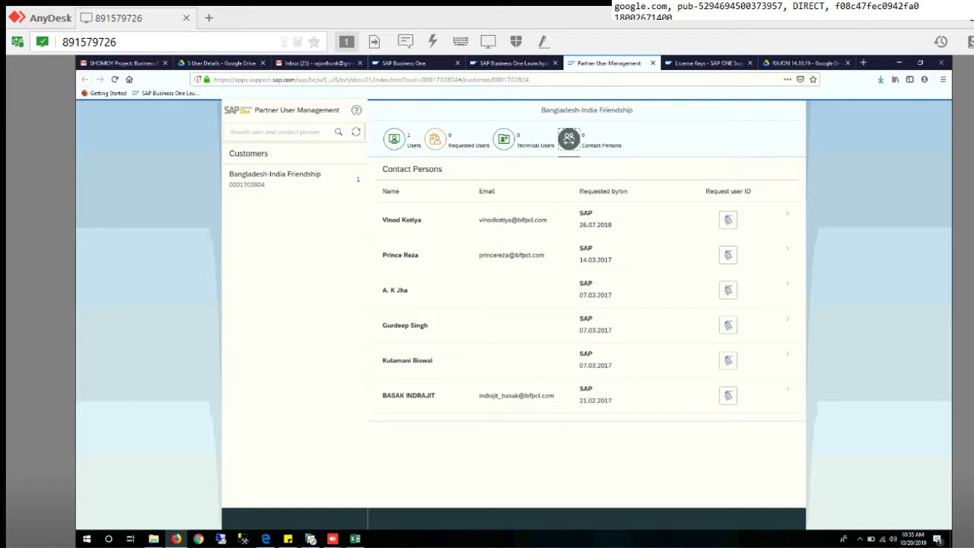
left_click(586, 220)
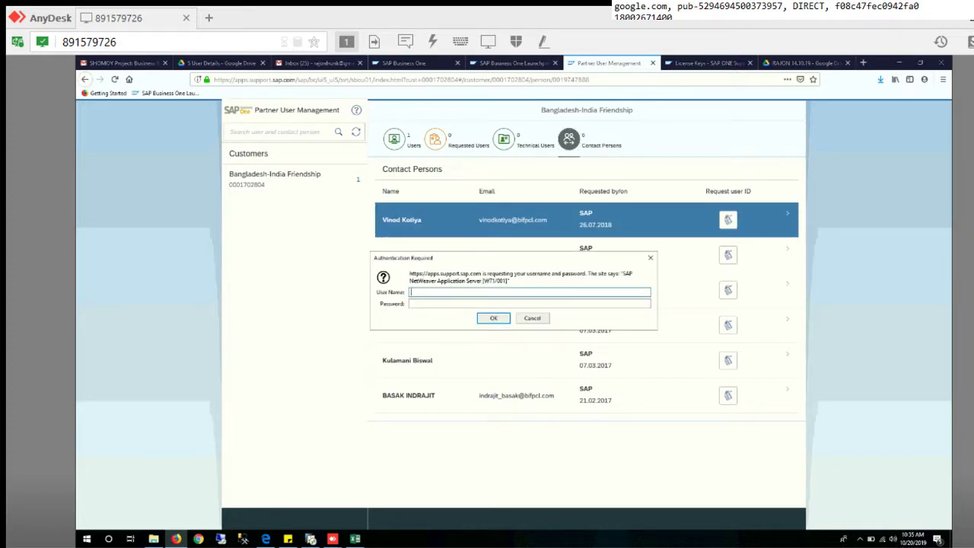
key("ctrl+v")
key("Tab")
type("••")
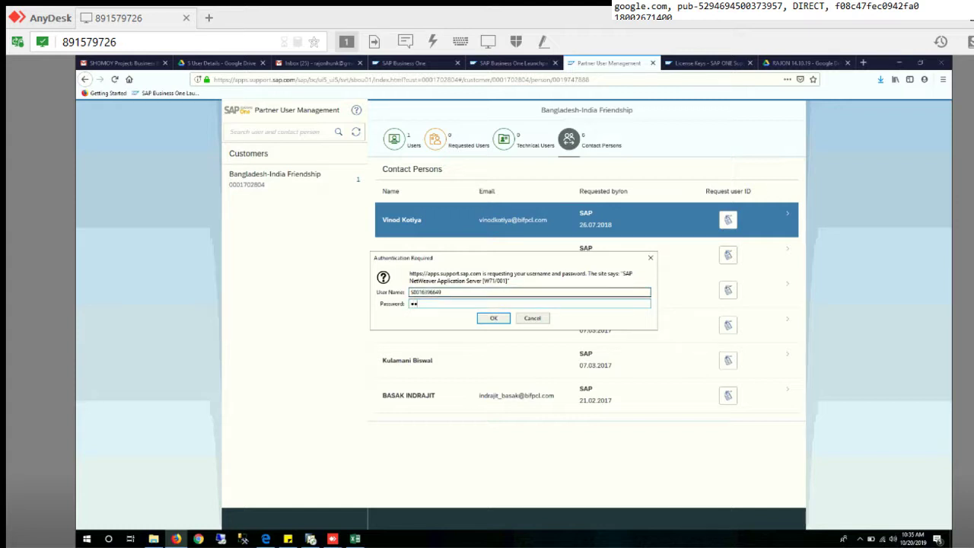
type("*******")
key("Return")
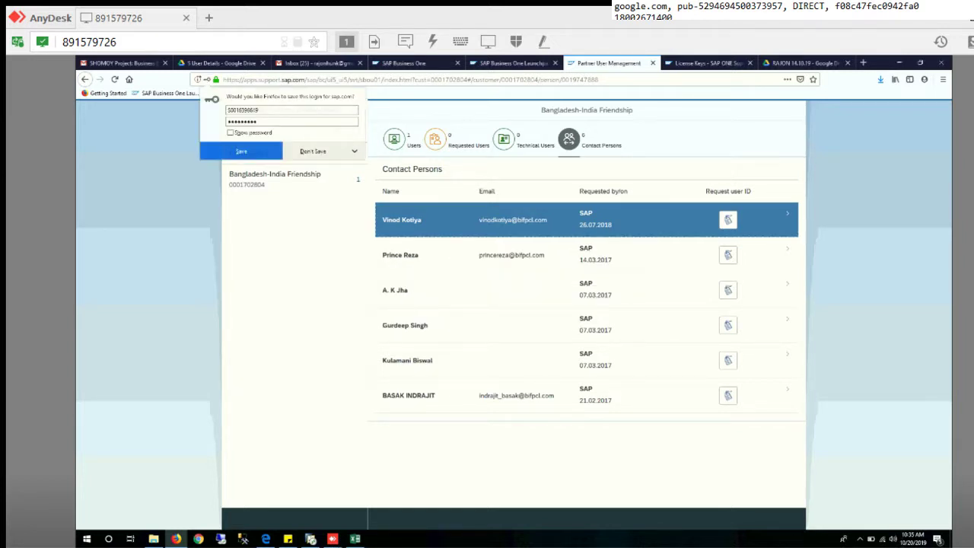
key("Return")
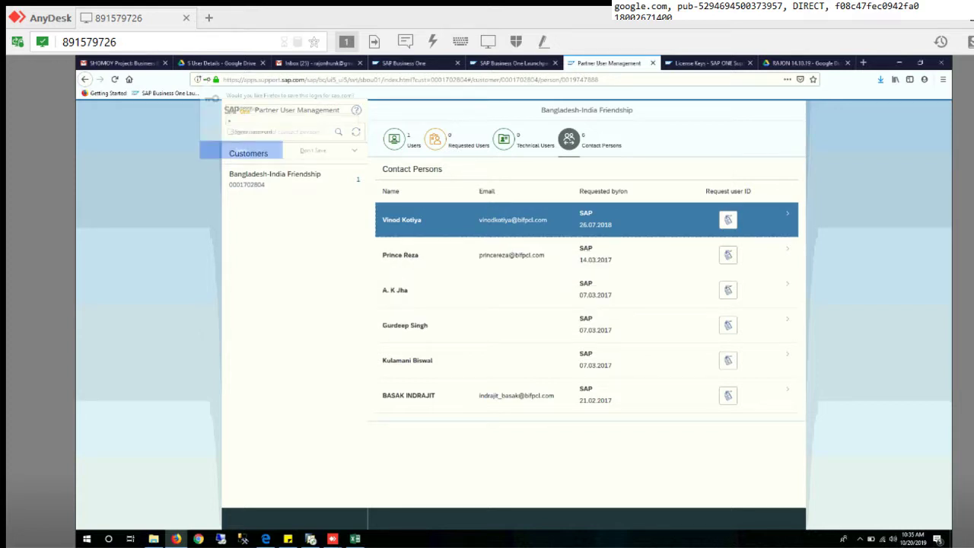
key("Escape")
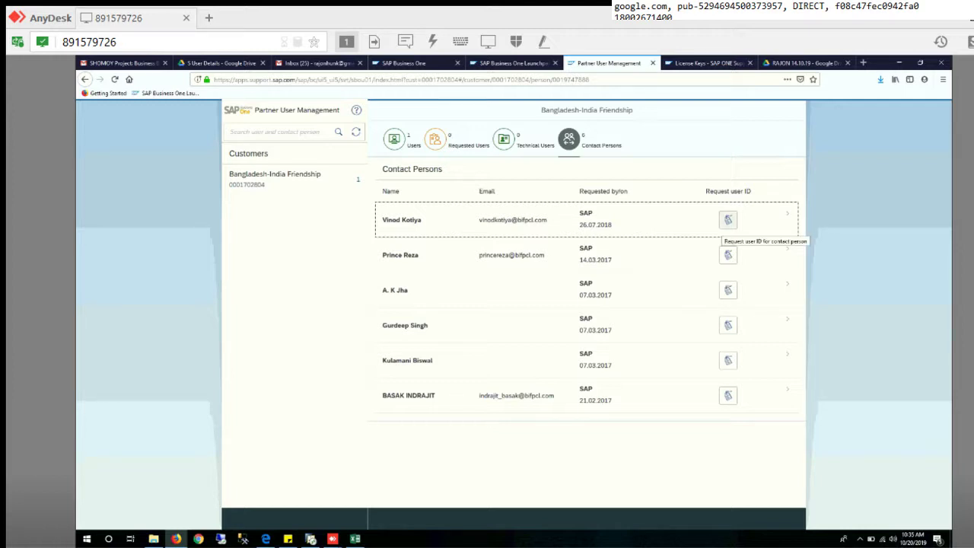
- Switch to File Explorer and open the 5. Go-Live folder of BIFPCL inside the Clients folder
left_click(708, 63)
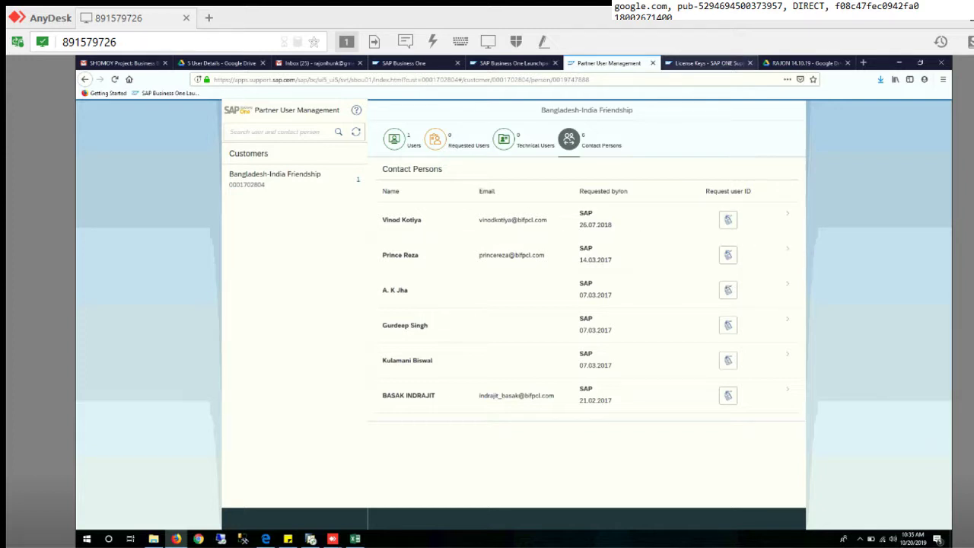
left_click(154, 539)
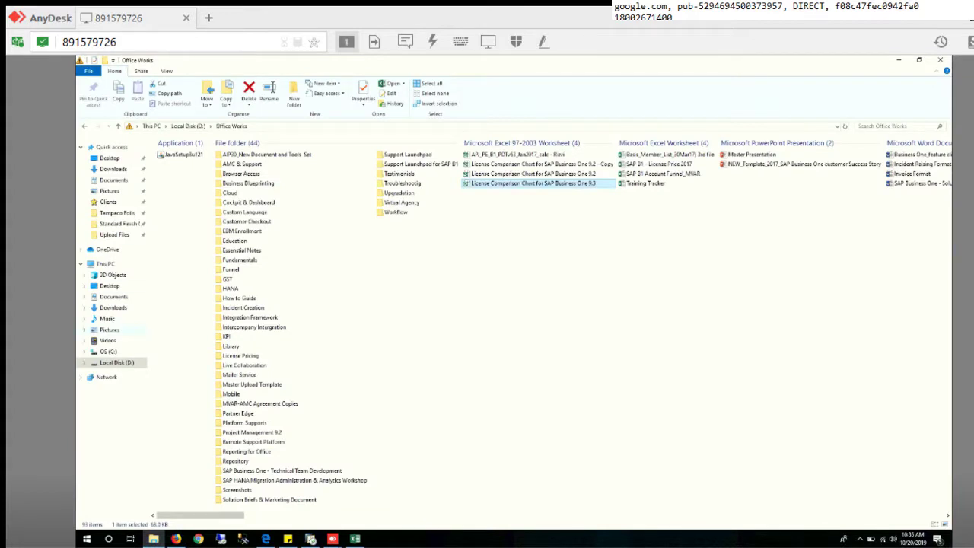
left_click(108, 202)
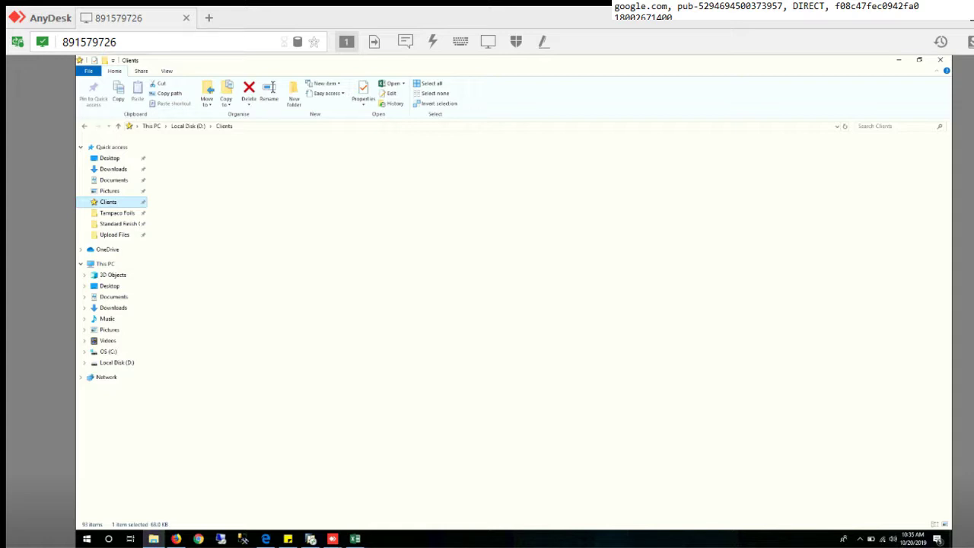
double_click(554, 197)
double_click(661, 156)
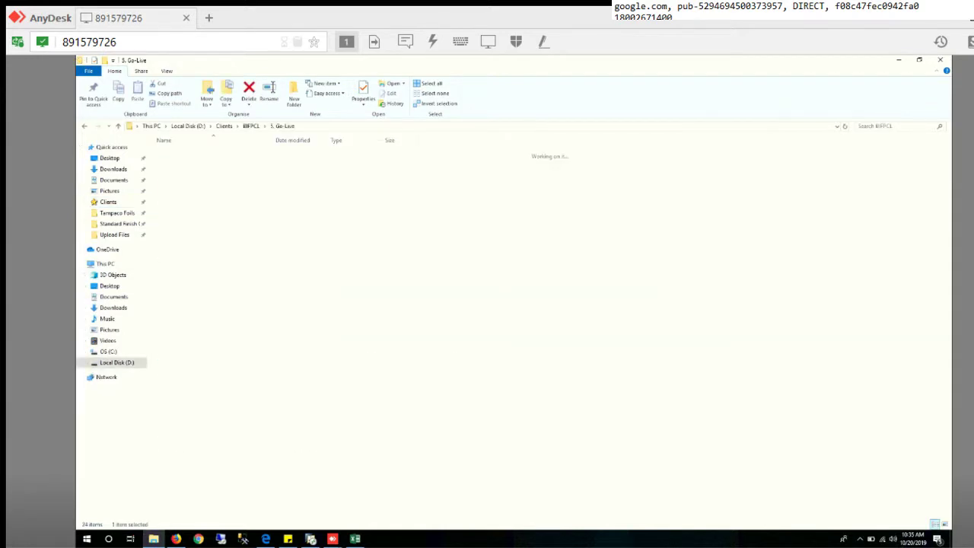
- Switch to the user authorization workbook in Excel and review the user codes across the Final (2), Final, End User List and Sheet2 sheets
key("alt+Tab")
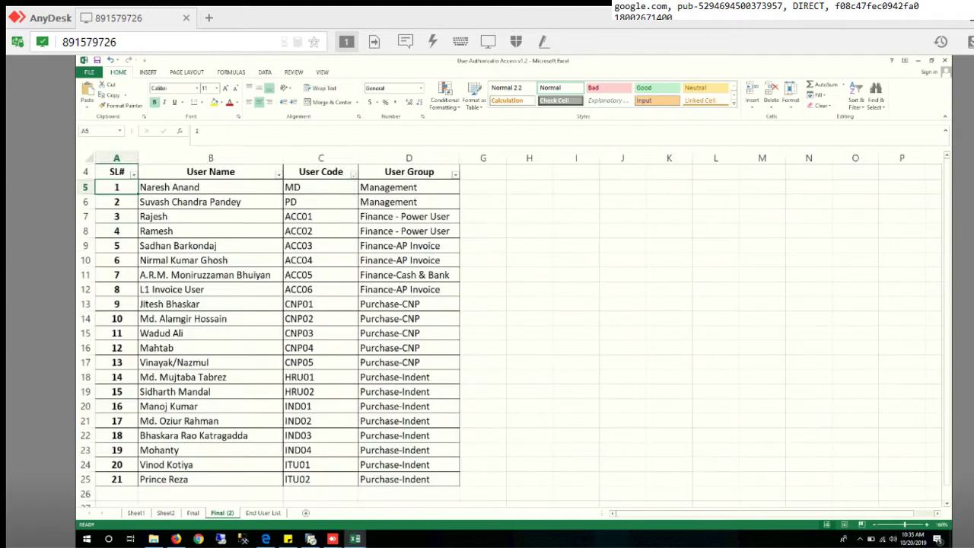
left_click_drag(321, 187, 321, 480)
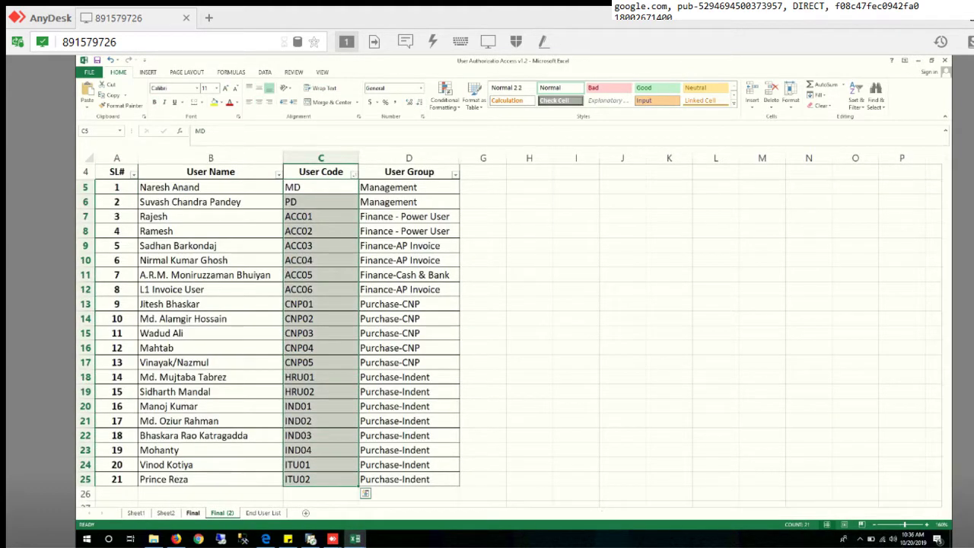
key("ctrl+c")
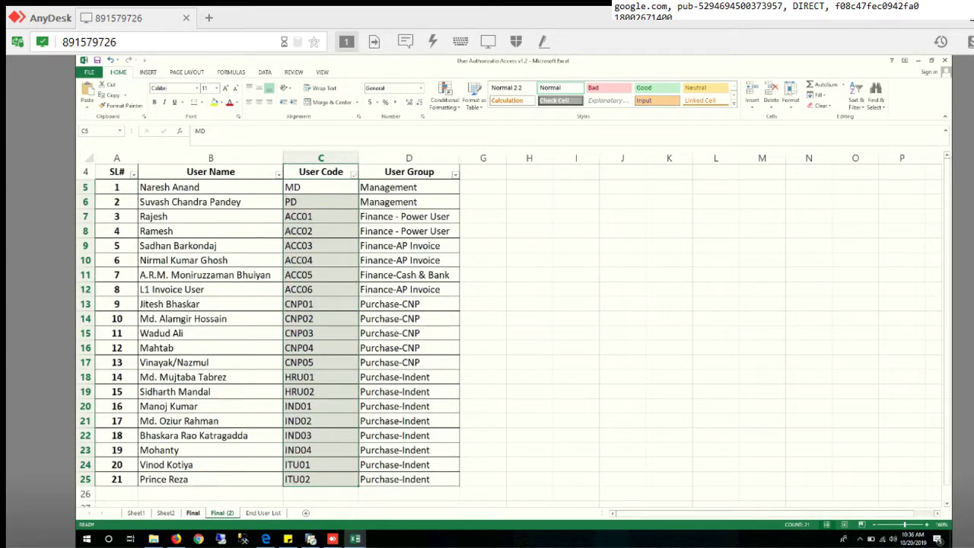
key("ctrl+Page_Up")
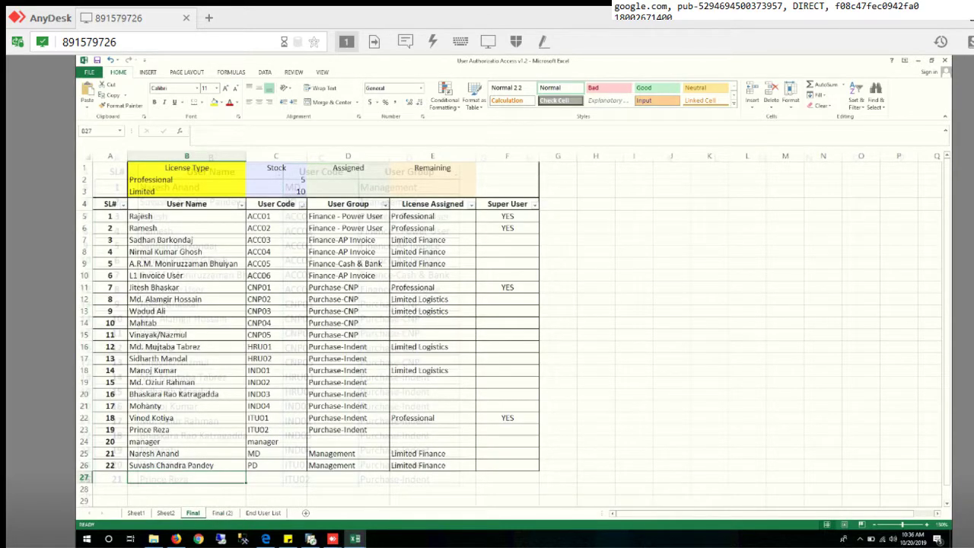
key("ctrl+Page_Down")
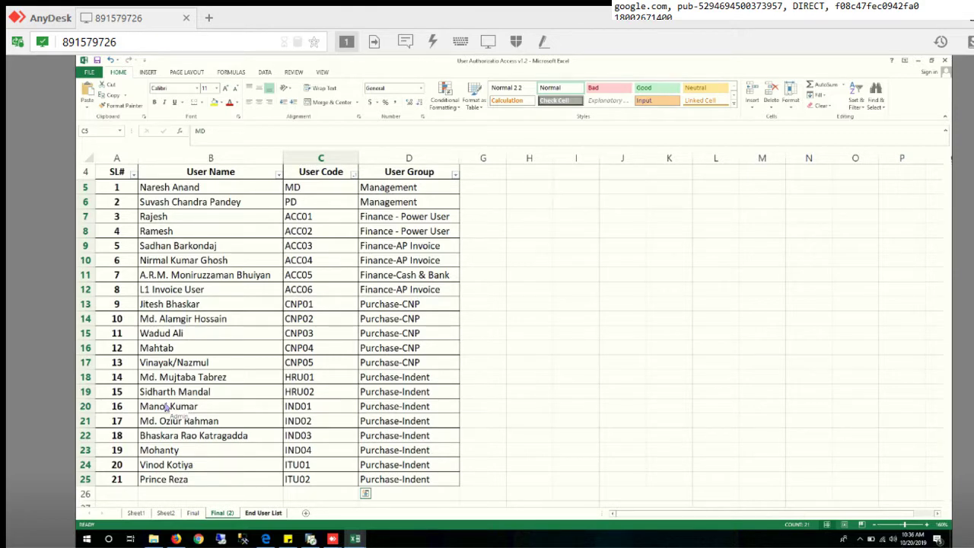
key("ctrl+Page_Down")
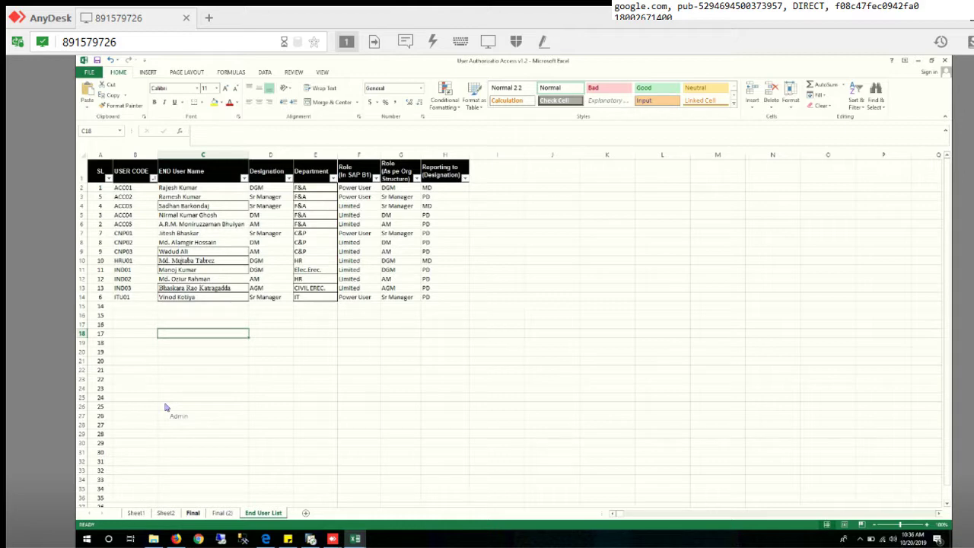
key("ctrl+Page_Up")
key("ctrl+Page_Up")
key("ctrl+Page_Up")
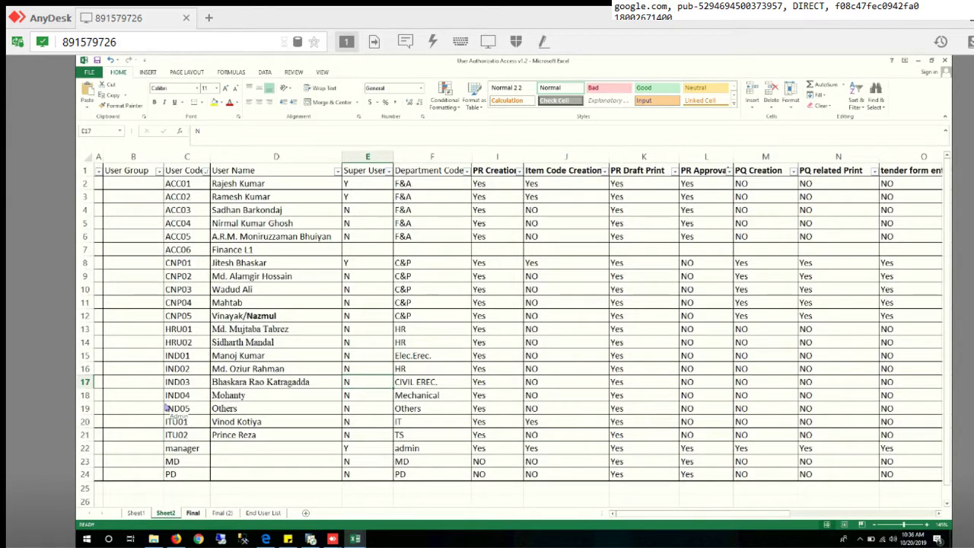
key("ctrl+Page_Down")
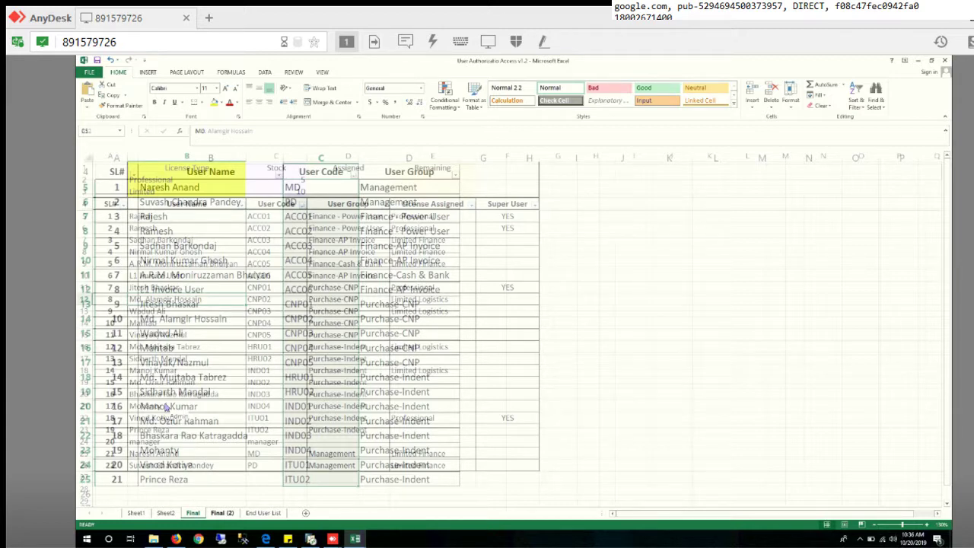
- Fill the User Code cells C5:C13 and C20:C21 on the Final (2) sheet with light green
left_click_drag(320, 187, 321, 289)
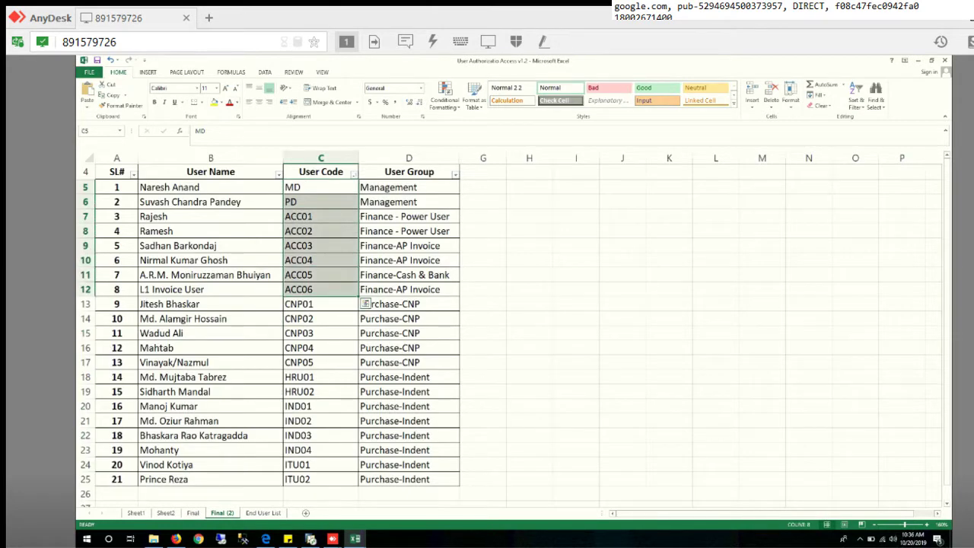
left_click(221, 102)
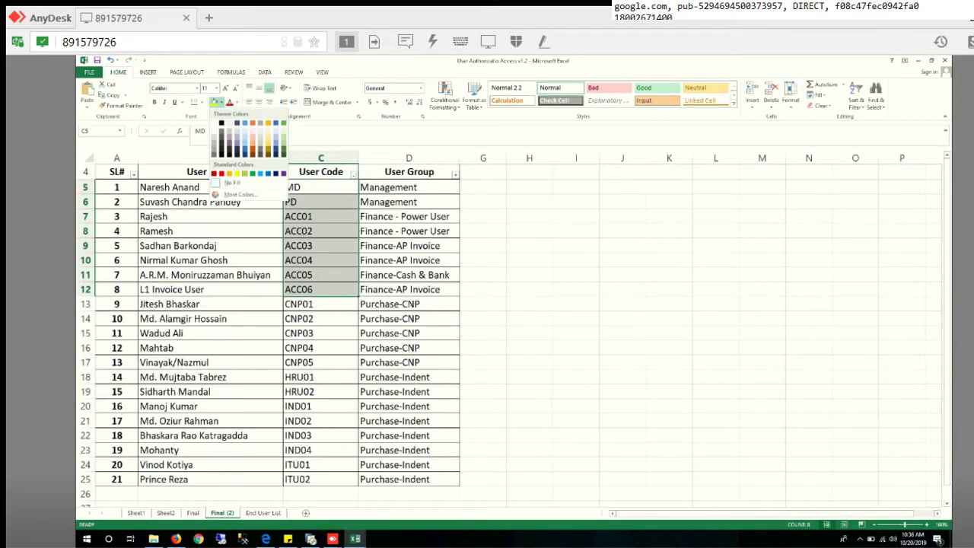
left_click(244, 173)
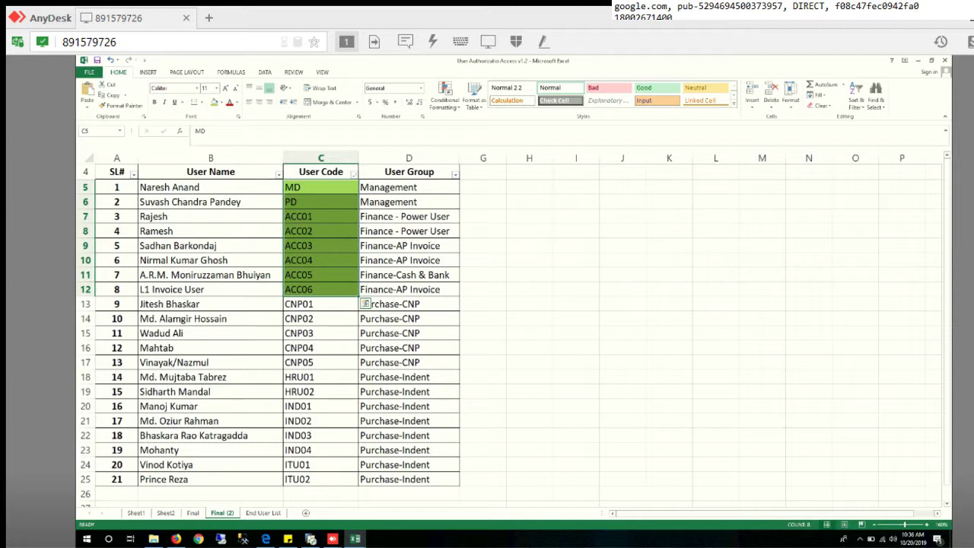
left_click(320, 304)
left_click(213, 102)
left_click_drag(321, 406, 320, 421)
left_click(214, 102)
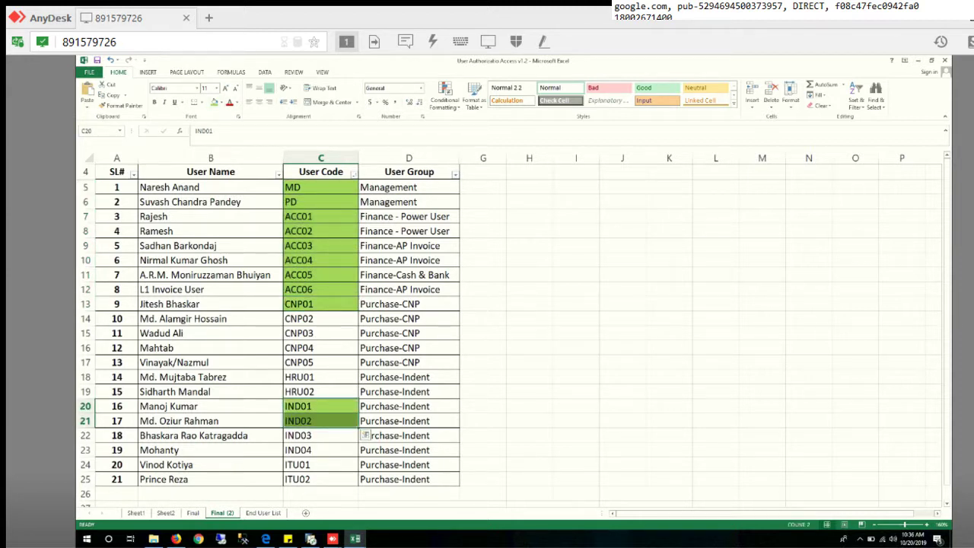
key("F4")
left_click(320, 464)
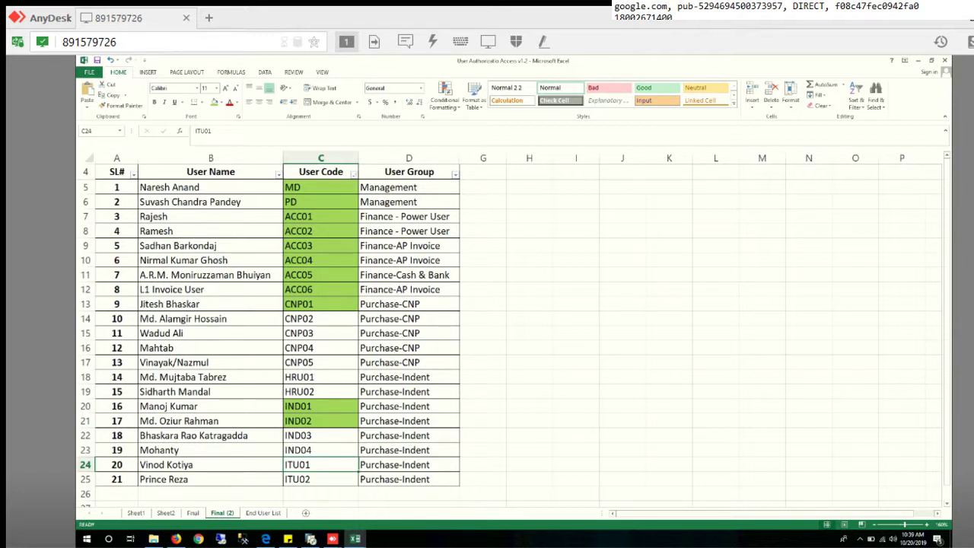
- Start a summary table beside the user list with Finance in I9, the header Current in J8 and 7 in J9
left_click(576, 202)
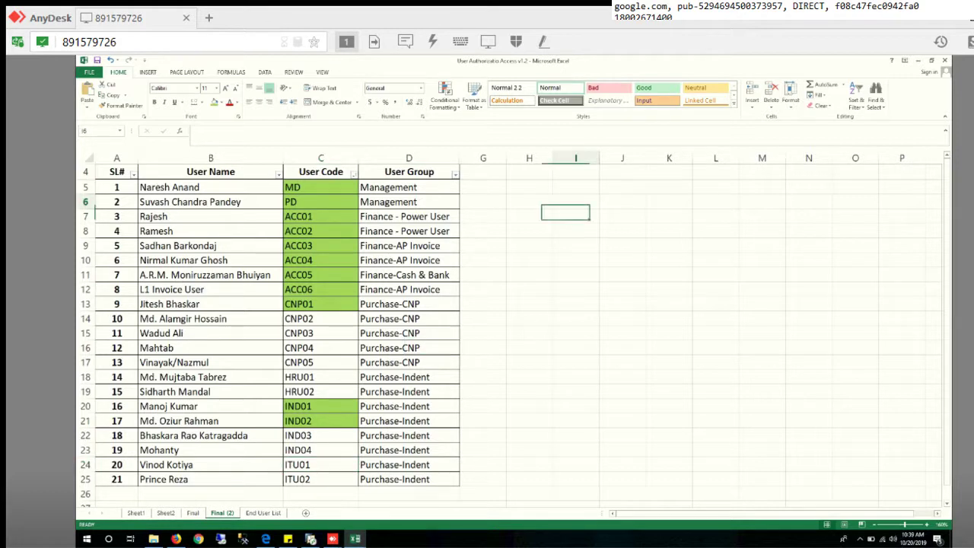
left_click(576, 246)
type("Finance")
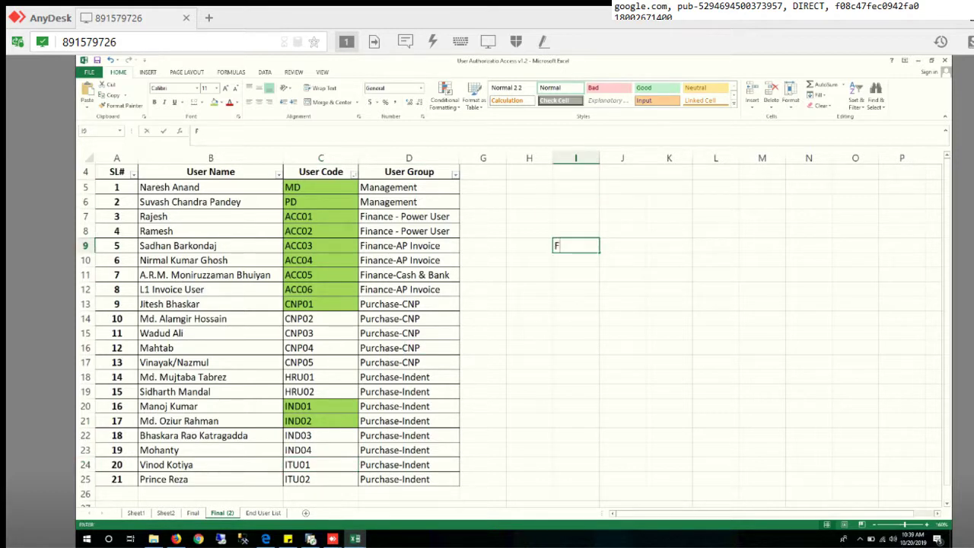
key("Right")
key("Up")
type("Additioan")
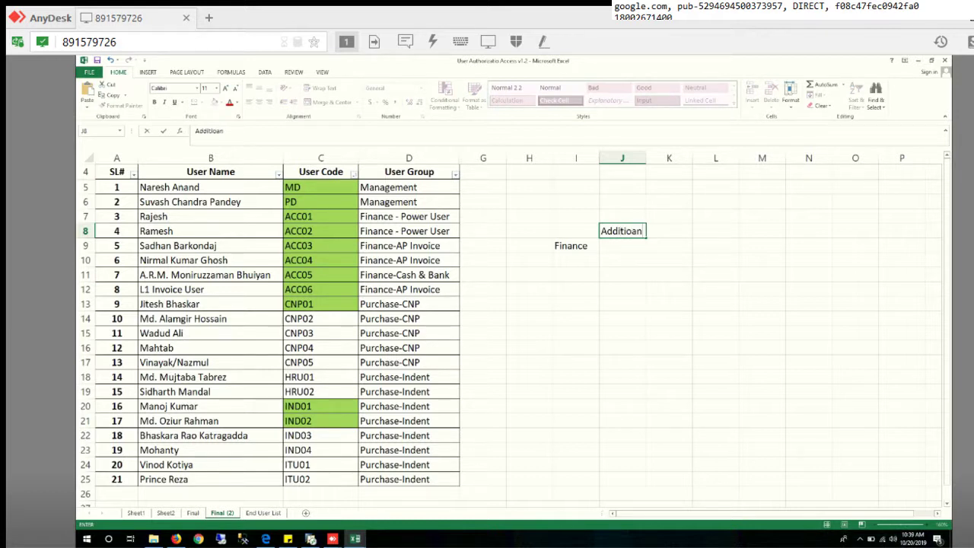
key("Escape")
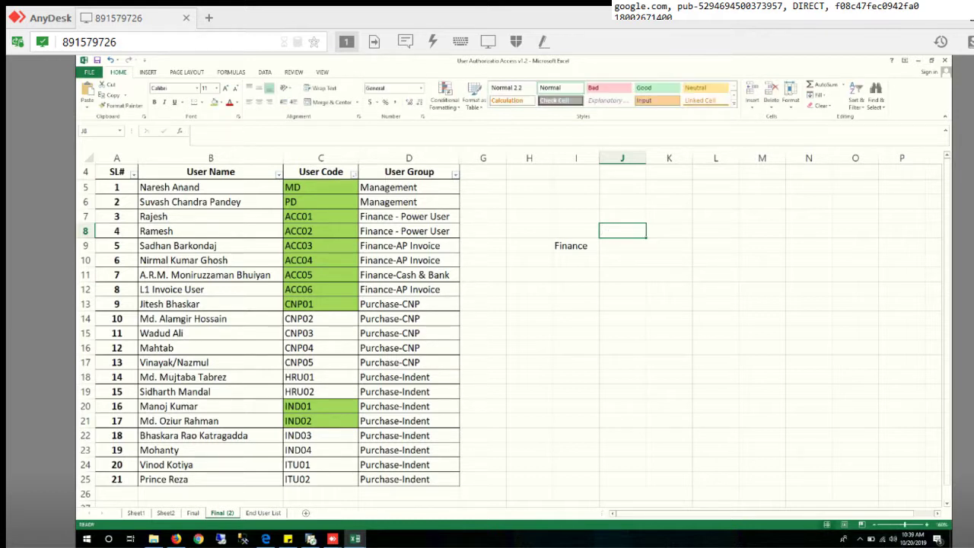
type("Current")
key("Return")
type("7")
- Add the header Addition in K8 with 2 for Finance in K9, and label the second row Logistics in I10
key("Right")
key("Up")
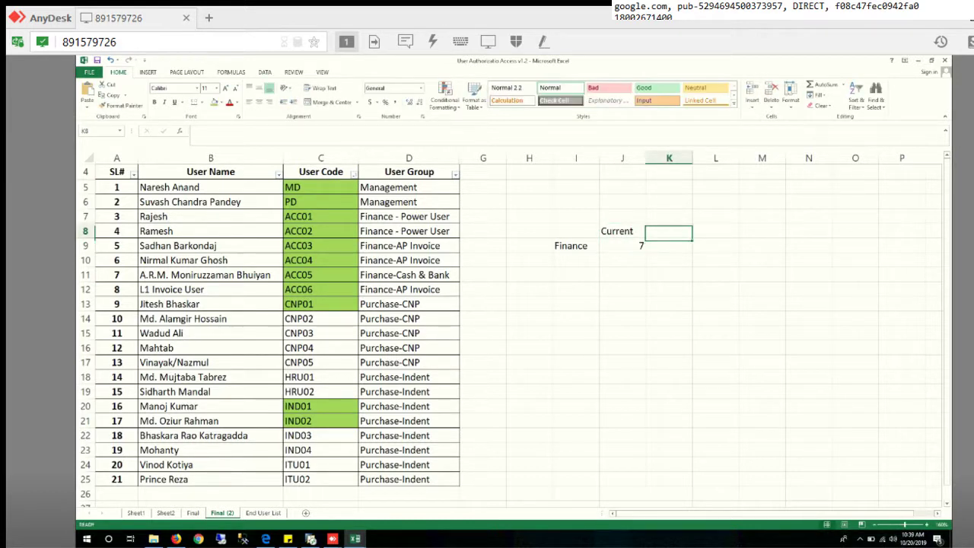
type("Addition")
key("Return")
type("2")
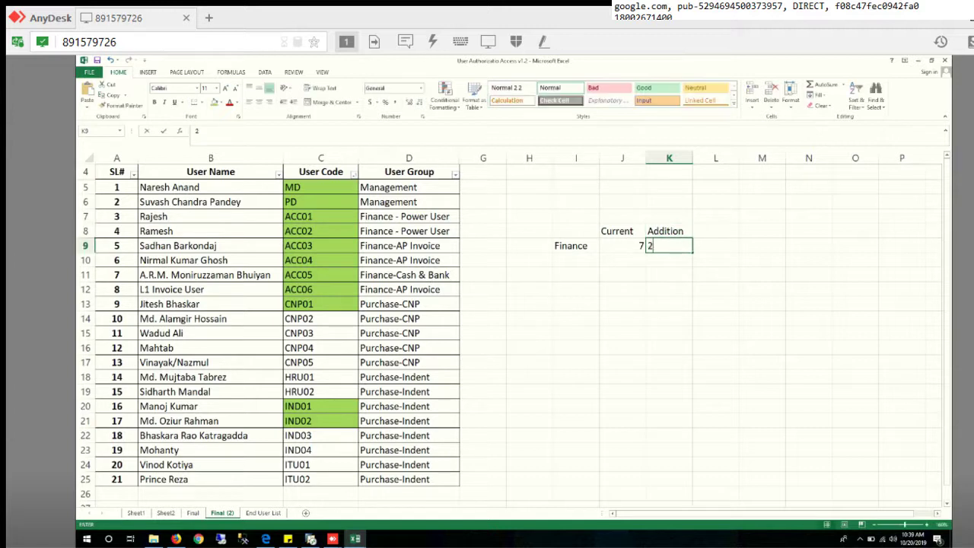
key("Return")
key("Left")
key("Left")
type("Logistics")
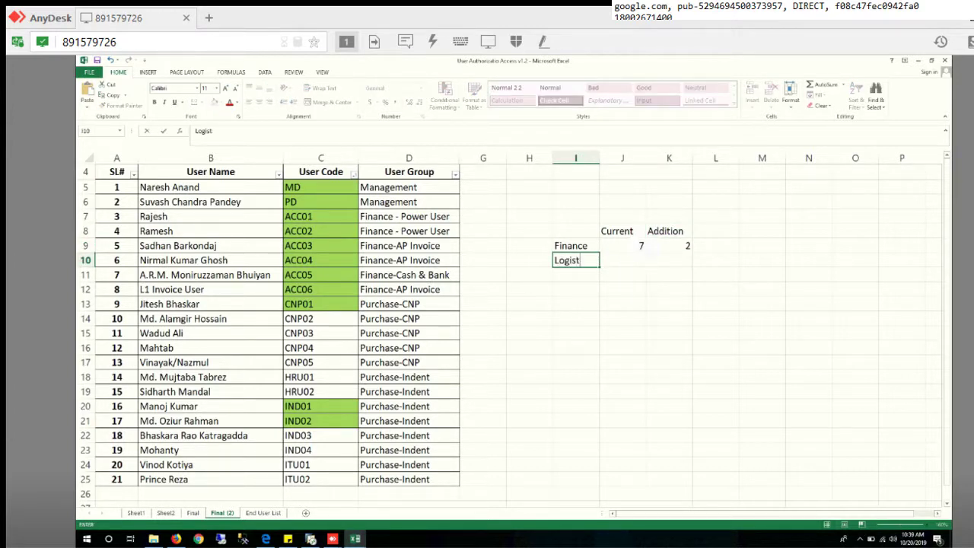
key("Tab")
key("Tab")
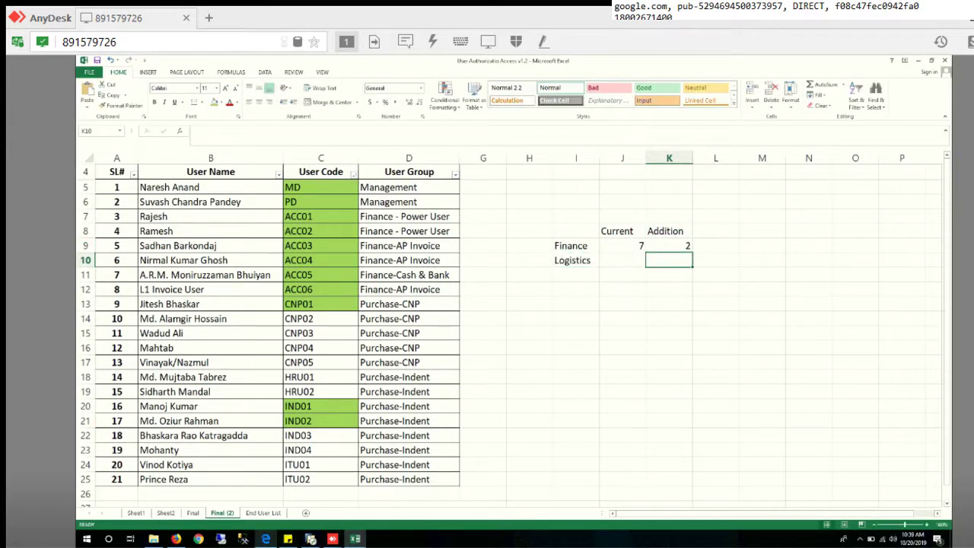
left_click(221, 538)
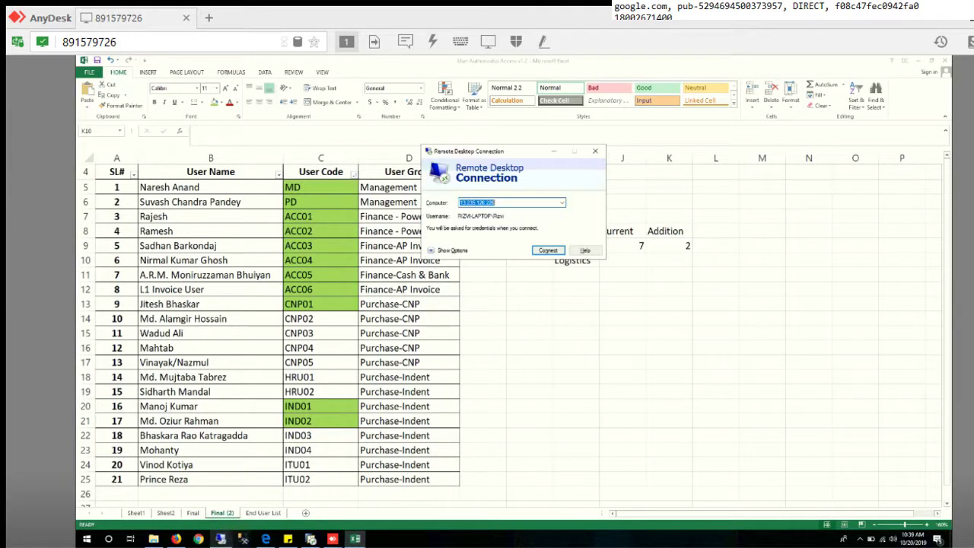
key("Return")
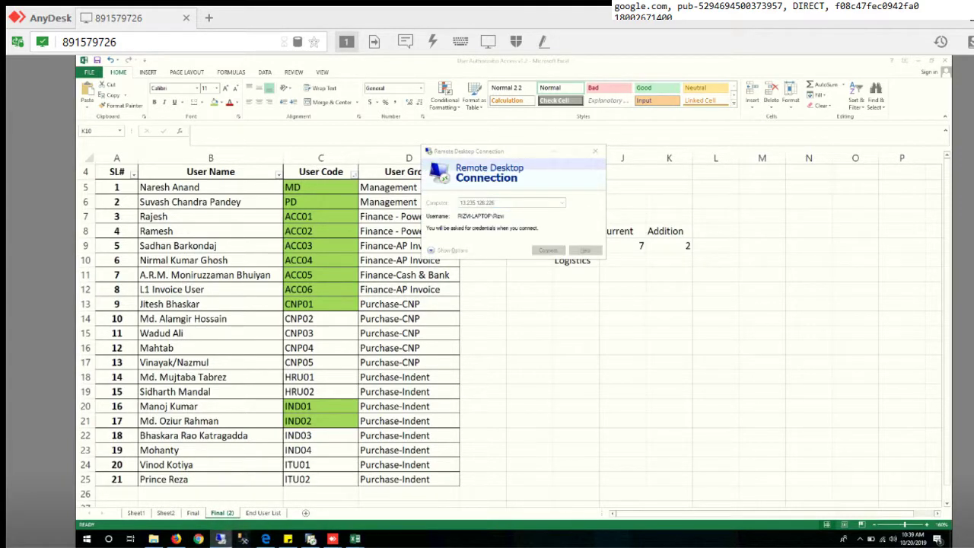
left_click(560, 268)
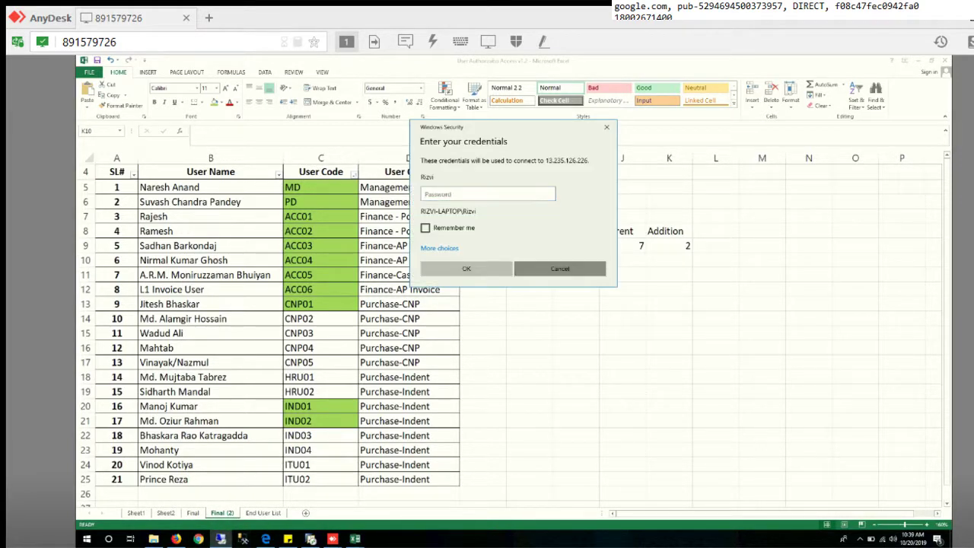
left_click(599, 151)
key("Left")
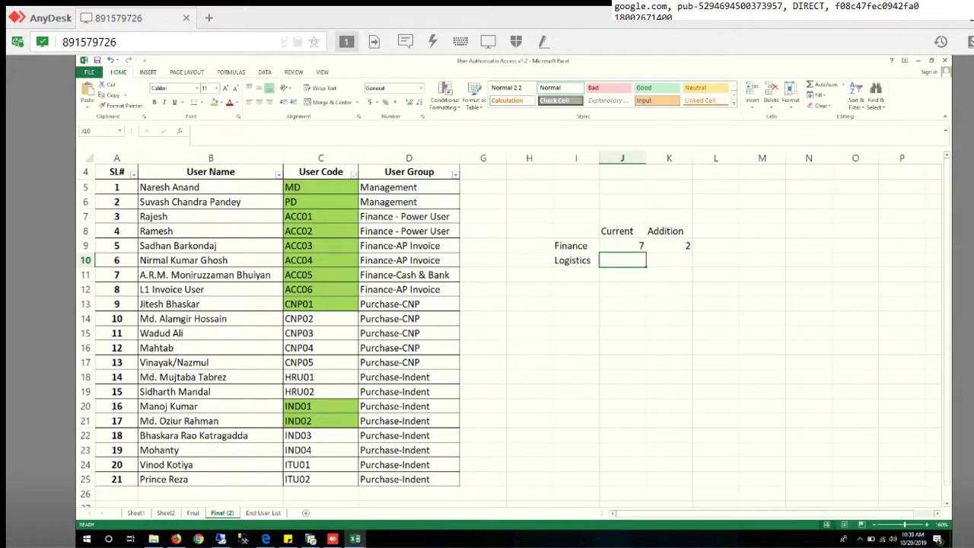
- Fill the Logistics row with 3 under Current in J10 and 13 under Addition in K10
type("3")
key("Right")
type("f")
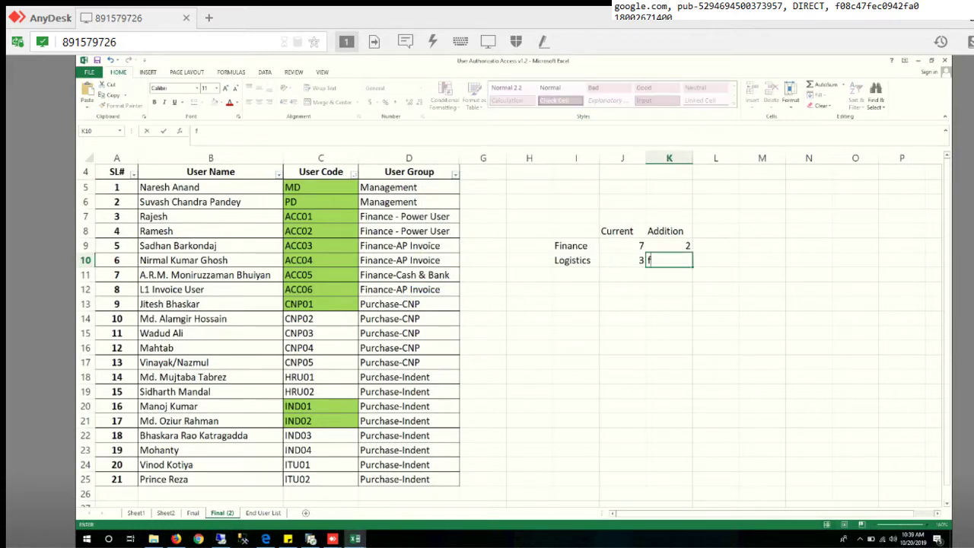
key("BackSpace")
type("13")
key("Return")
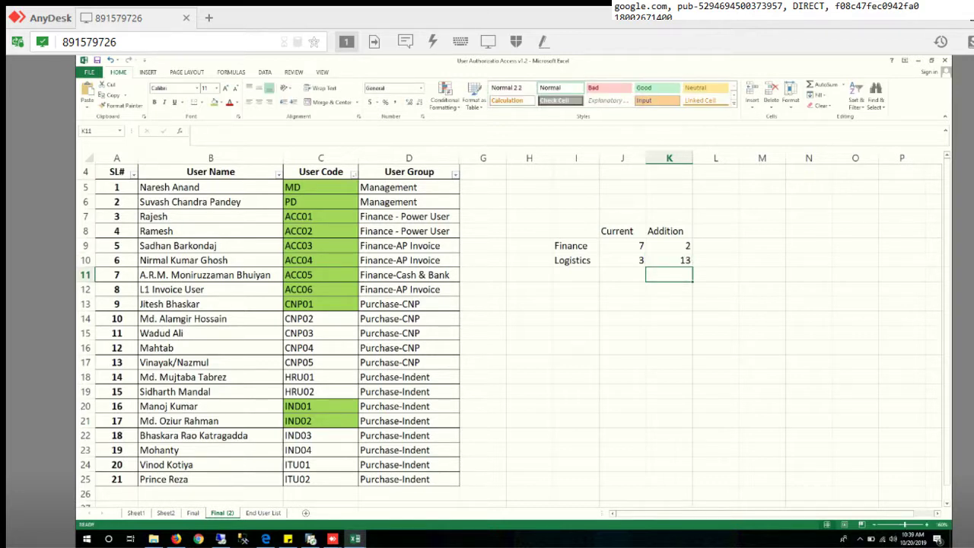
- Label the third summary row Professional in I11 and autofit the width of column I
key("Left")
key("Left")
type("Profes")
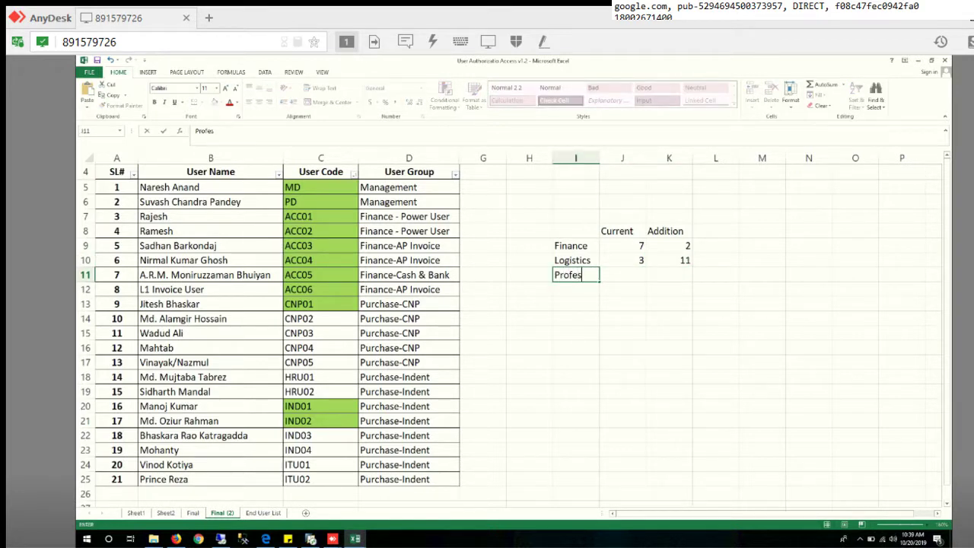
type("sional")
key("Tab")
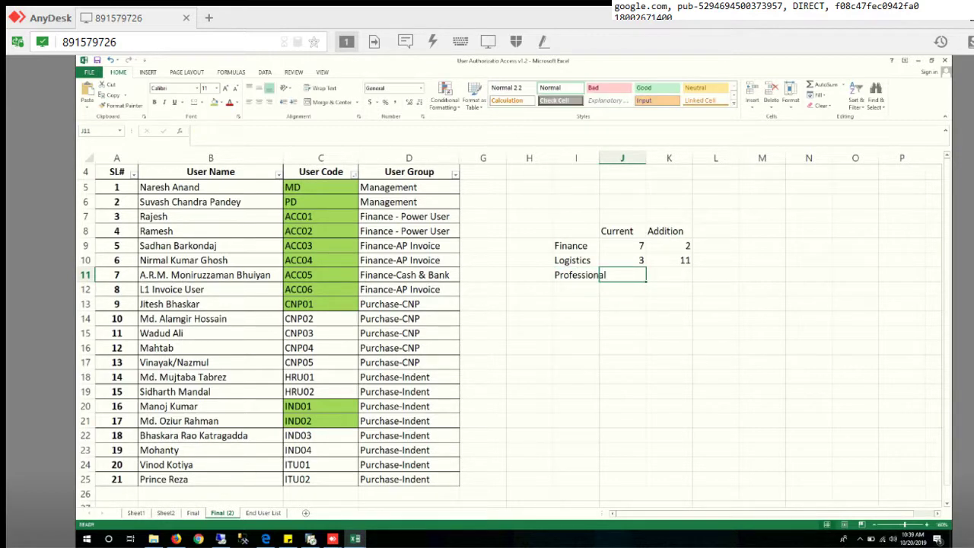
double_click(599, 158)
- Enter 5 under Current in J11 and 0 under Addition in K11 for the Professional row
type("5")
key("Tab")
type("0")
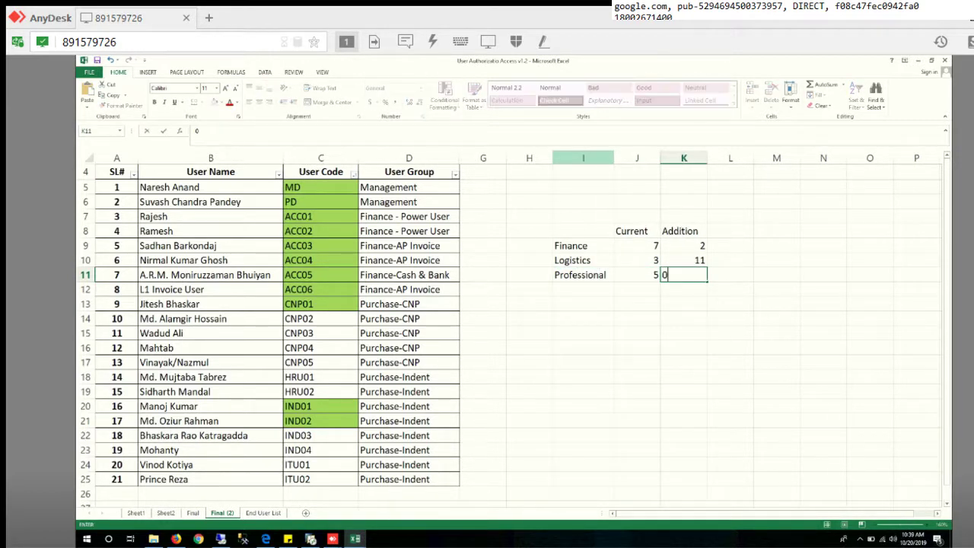
key("Return")
- Start a user list below the summary with 5 in I13, Acc1 in J13 and Acc2 in J14
key("Down")
key("Left")
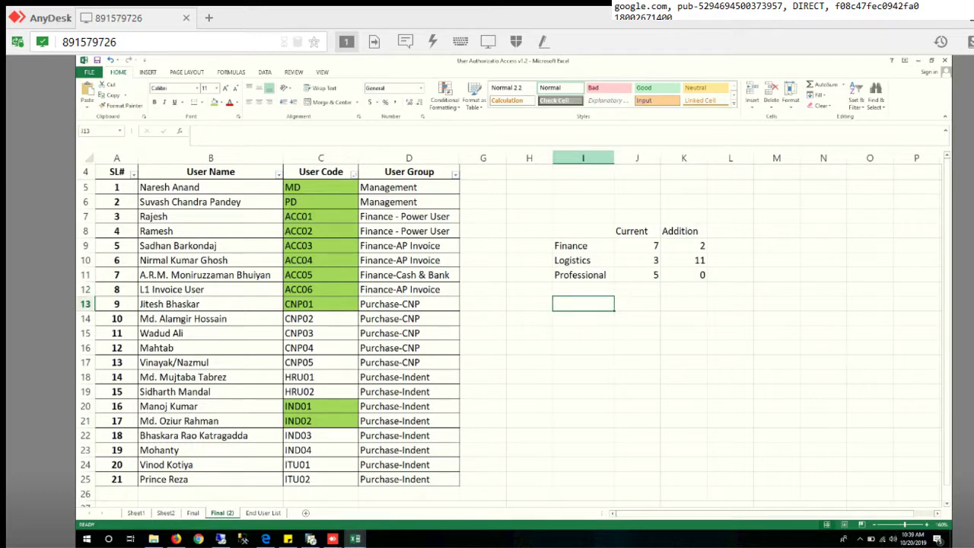
type("5")
key("Tab")
type("Acc")
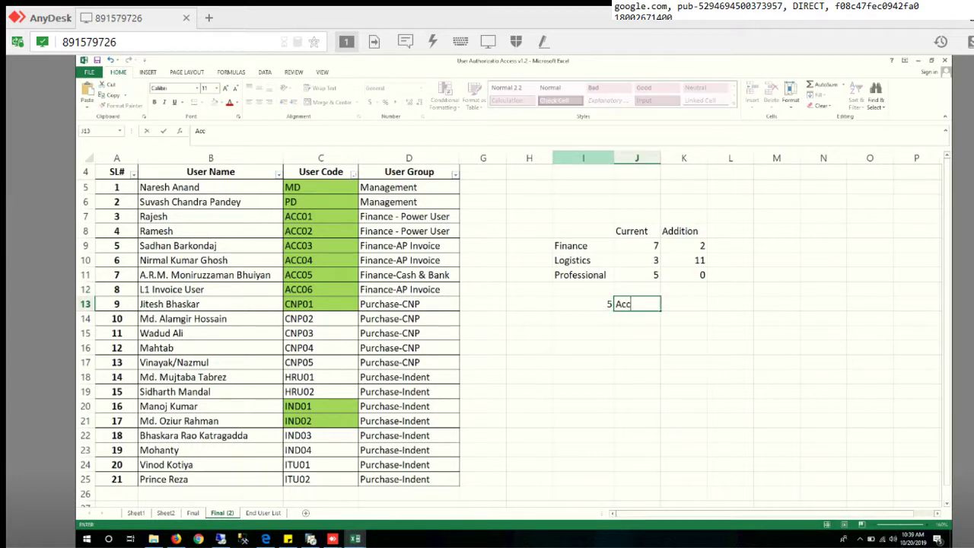
type("1")
key("Down")
type("Acc")
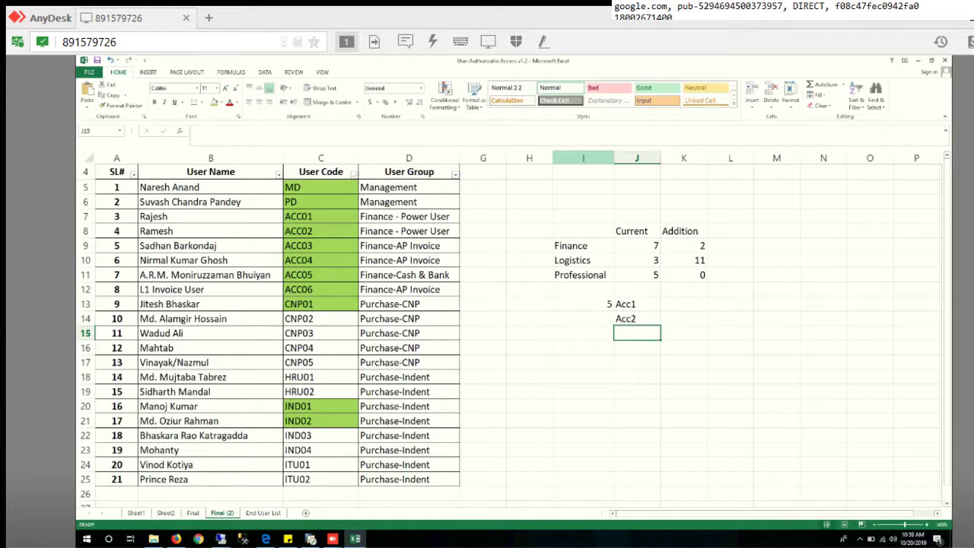
- Enter manager in J15 and format the cell with bold text and a yellow fill
type("manager")
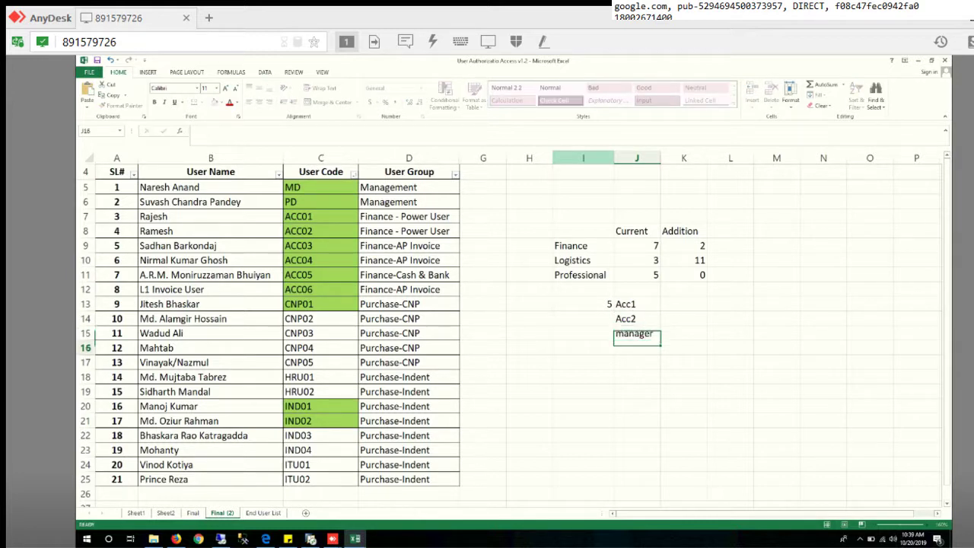
key("ctrl+Return")
key("ctrl+b")
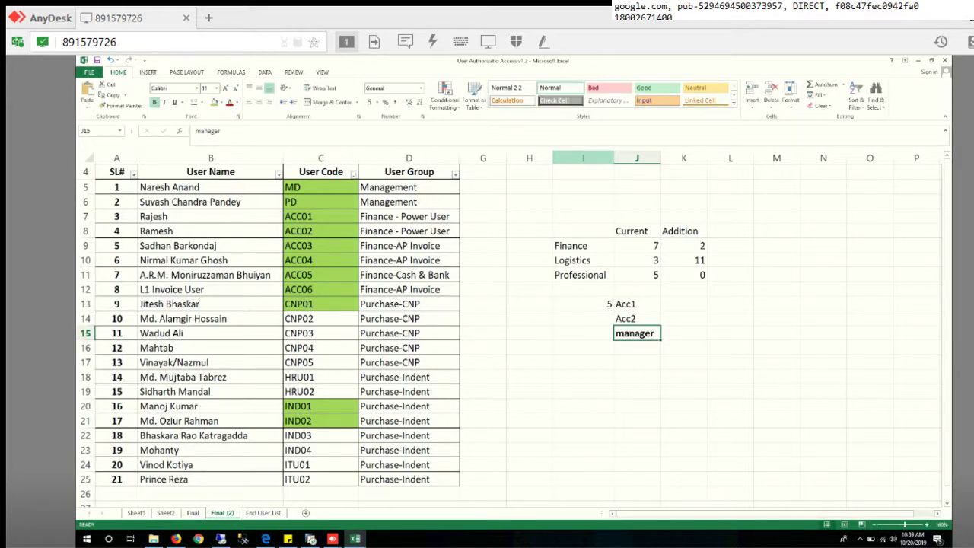
left_click(221, 103)
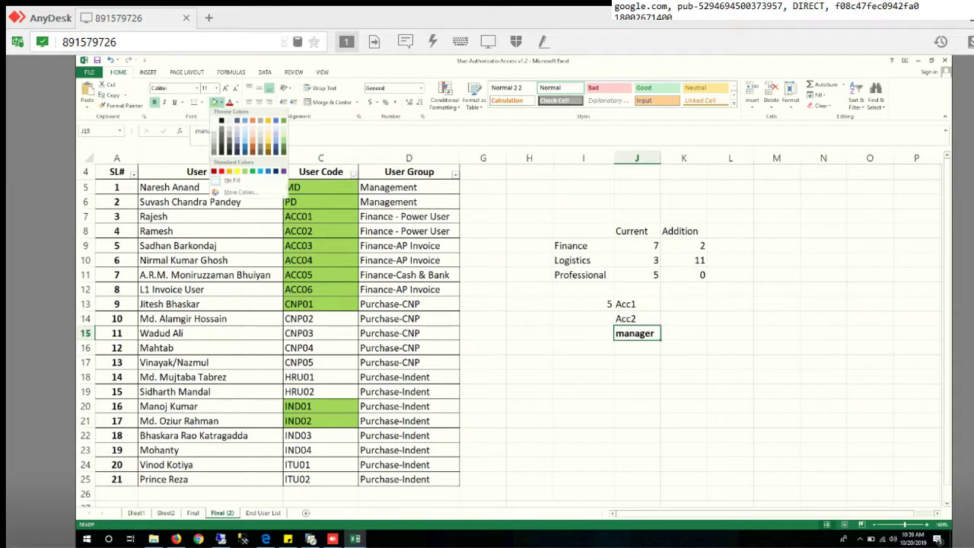
left_click(237, 174)
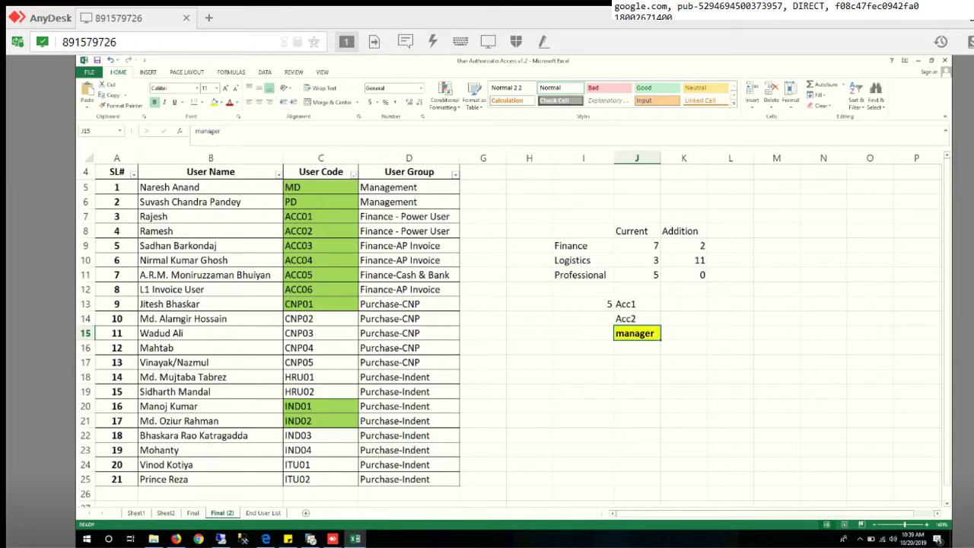
- Complete the user list with ITU01 in J16 and CNP01 in J17
left_click(637, 362)
key("Up")
key("Up")
left_click(320, 465)
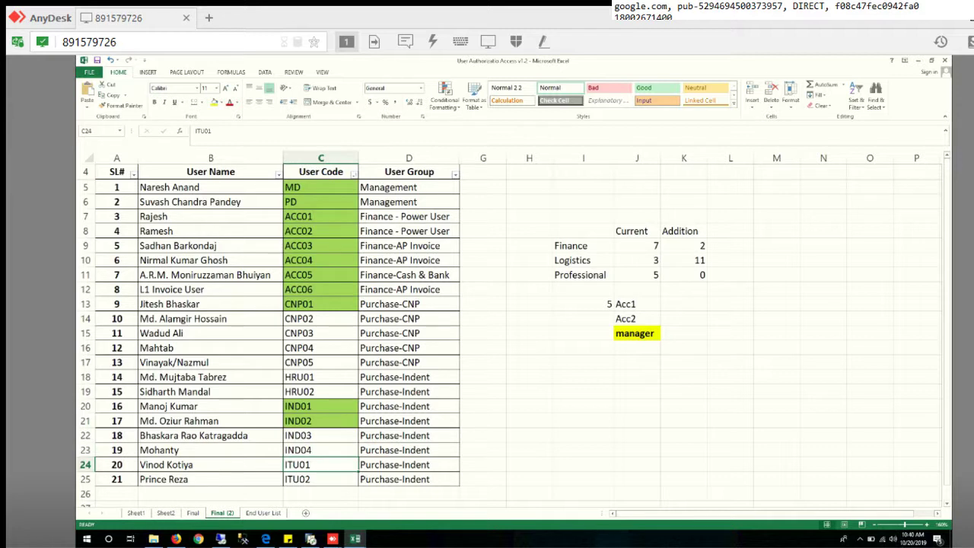
left_click(637, 348)
type("ITU")
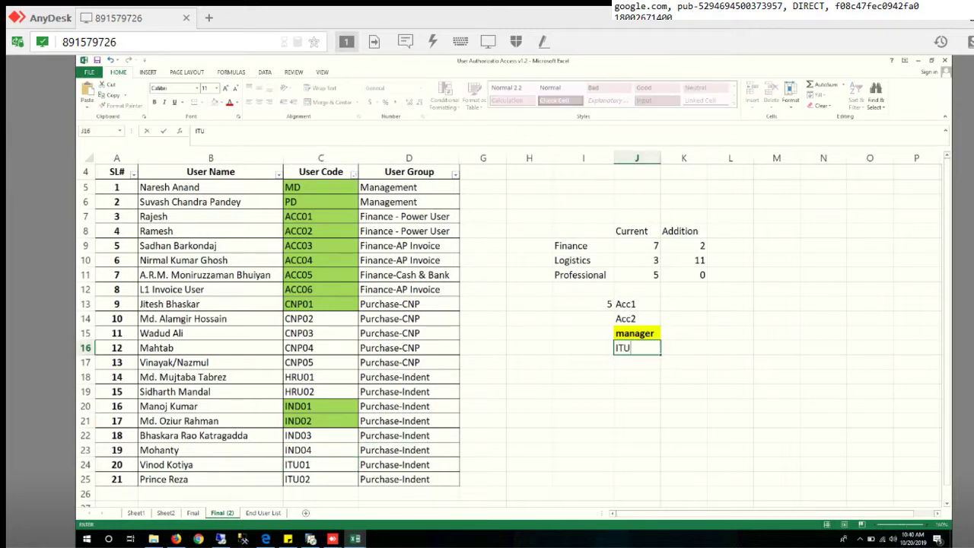
type("01")
key("Return")
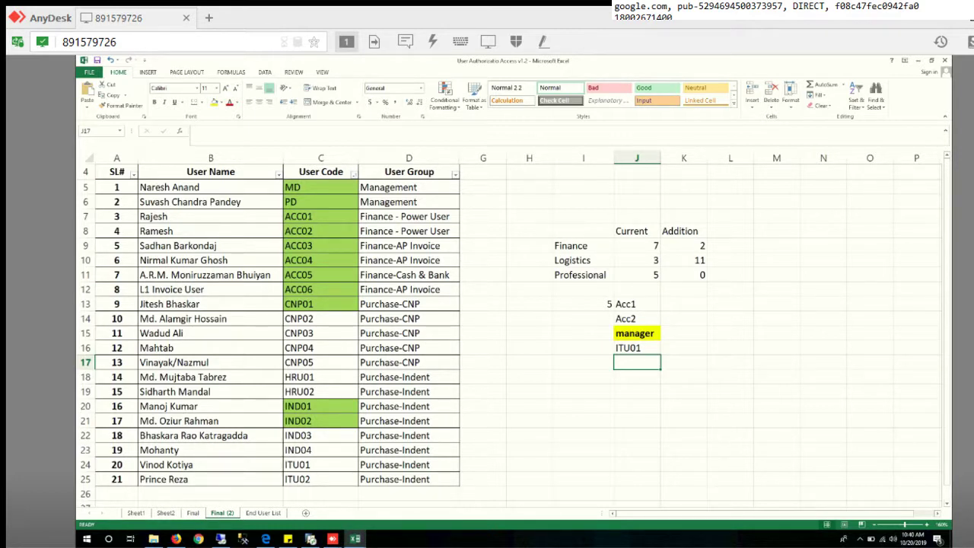
type("CNP01")
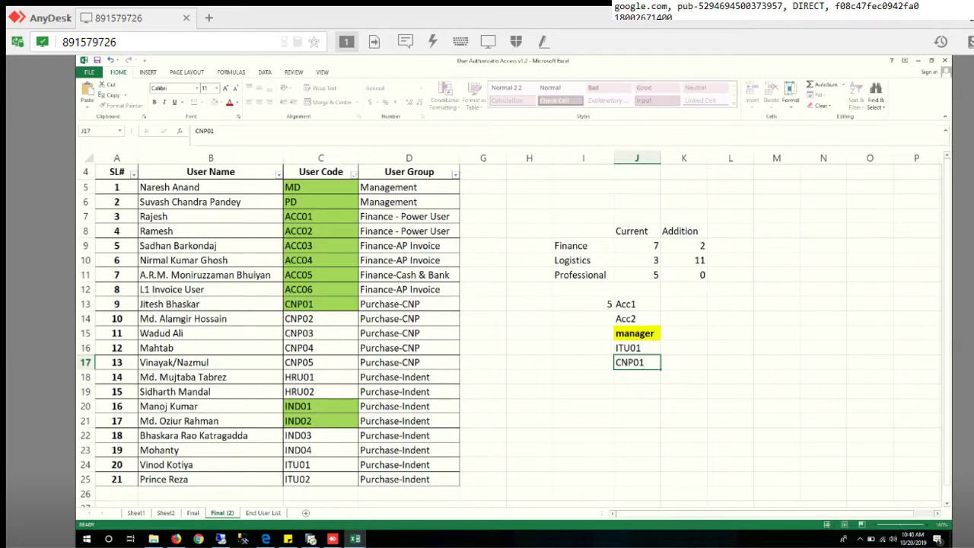
key("Return")
left_click(637, 362)
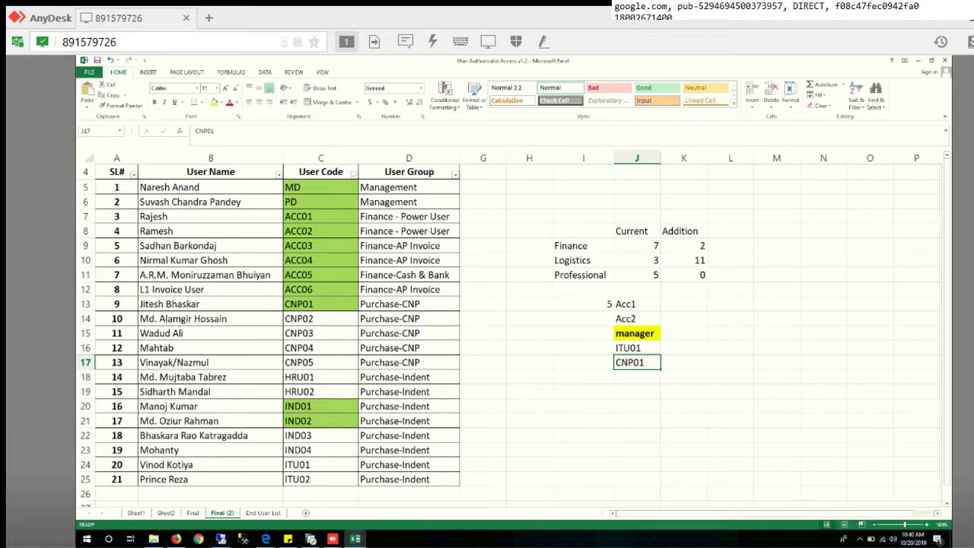
- Mark Acc1, manager and ITU01 as Super in K13, K15 and K16
left_click(684, 303)
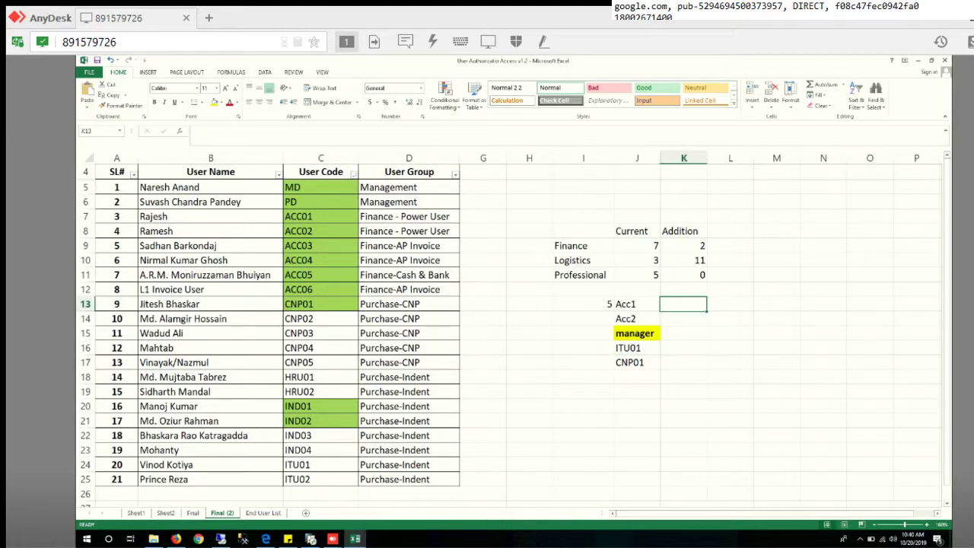
type("Super")
key("Return")
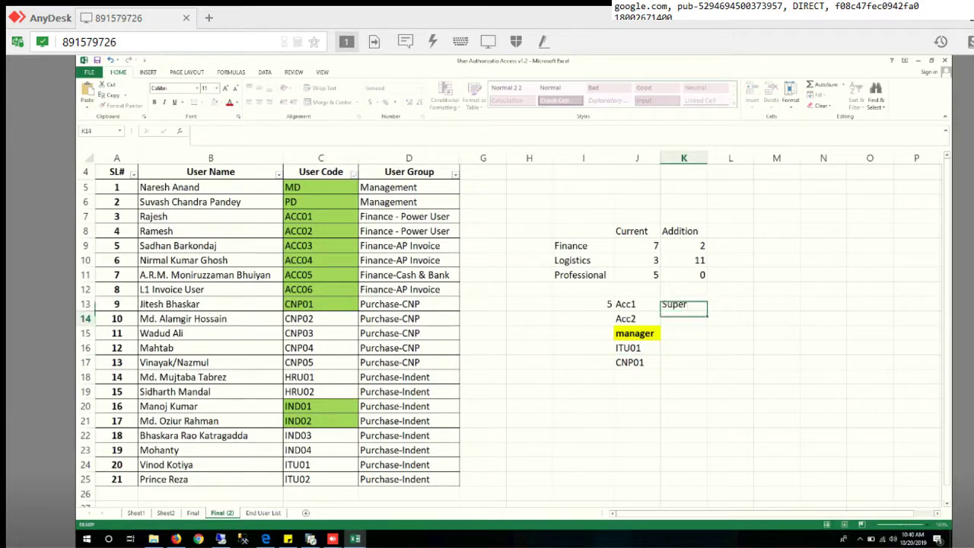
key("Return")
key("Return")
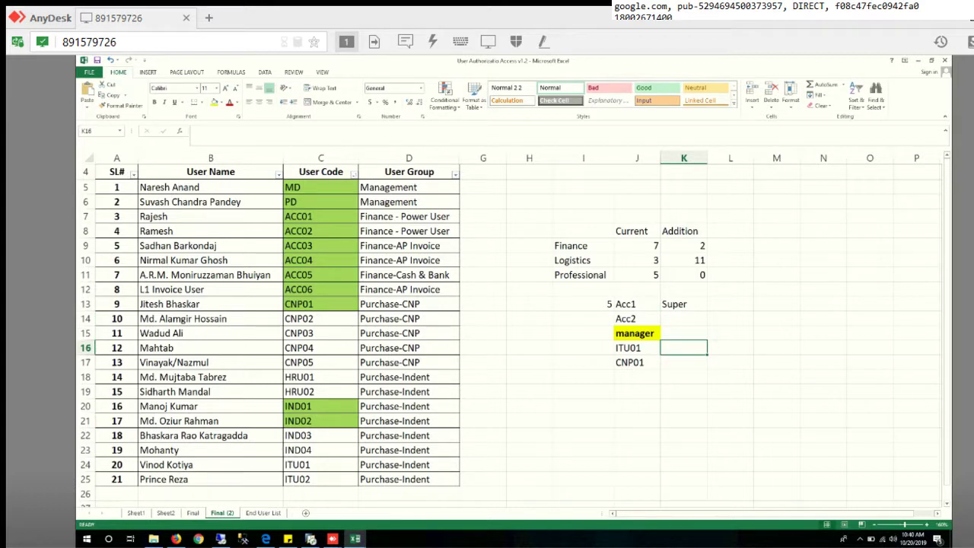
type("Suo")
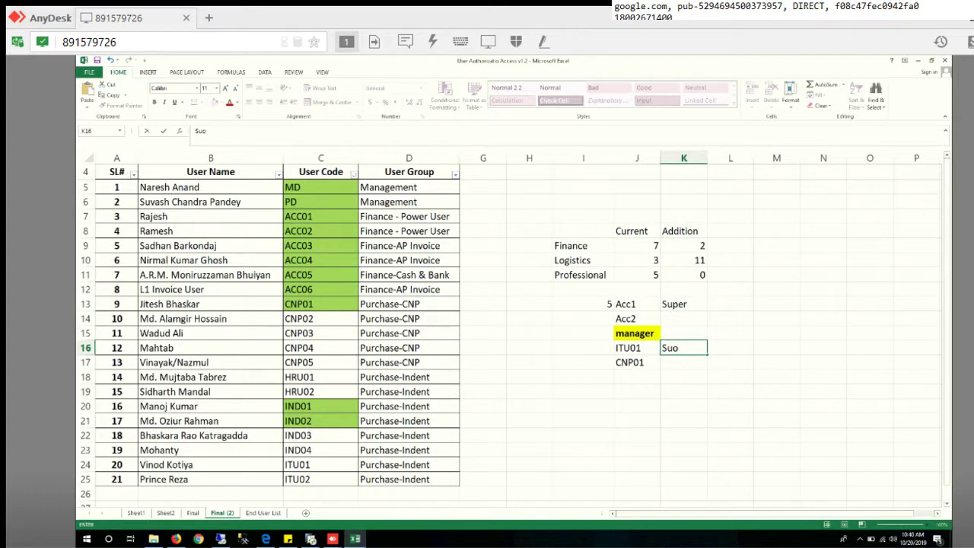
key("BackSpace")
type("per")
key("Up")
type("S")
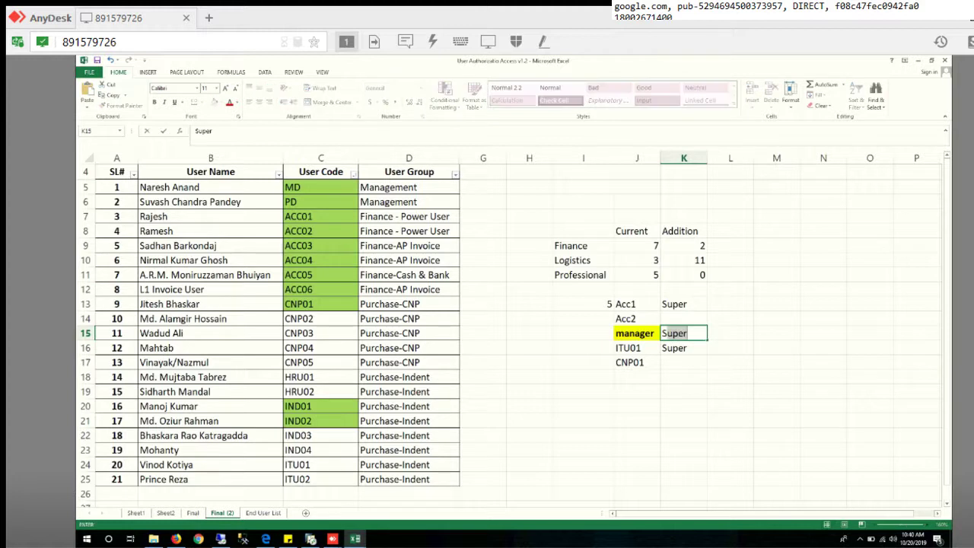
type("u")
key("Return")
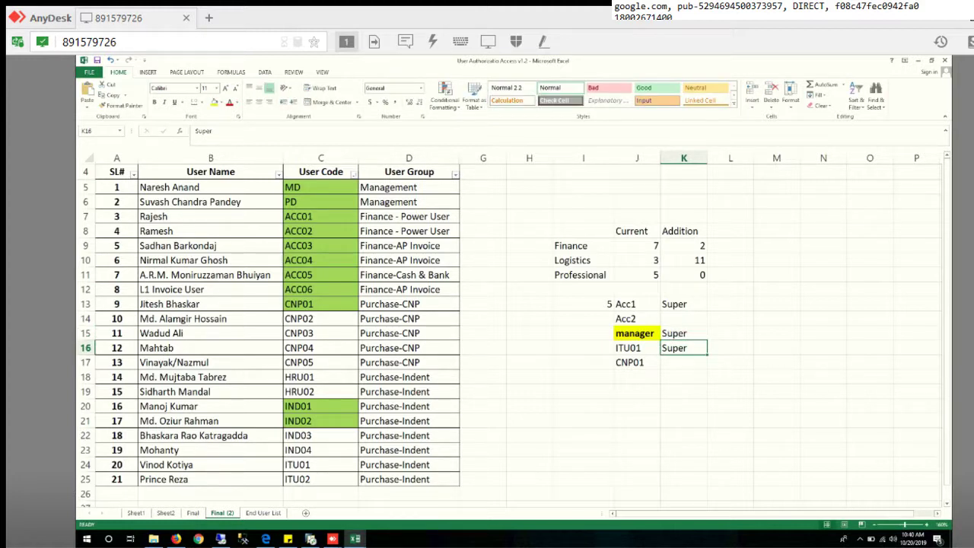
- Review the listed users with their Super marks and the Addition figures for Finance and Logistics
left_click(683, 304)
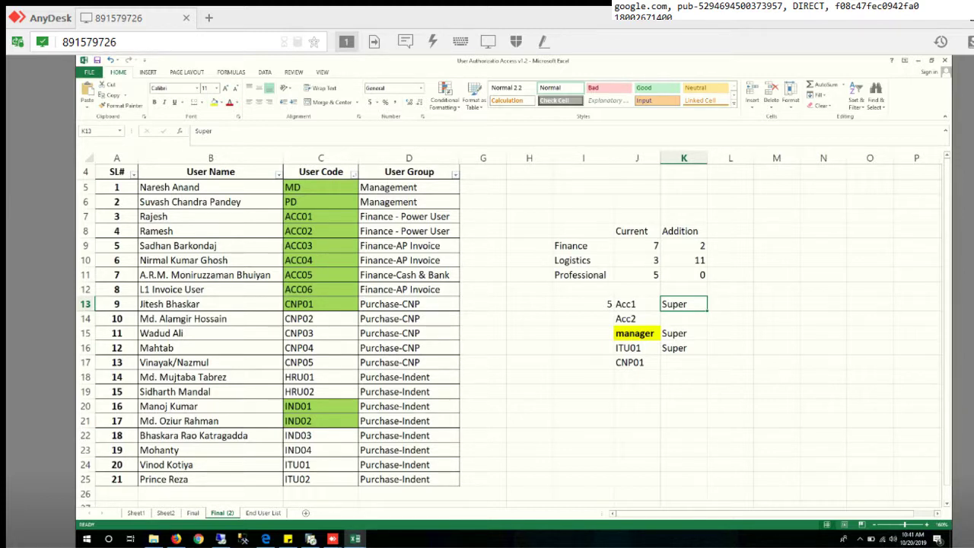
left_click(637, 334)
key("Up")
key("Up")
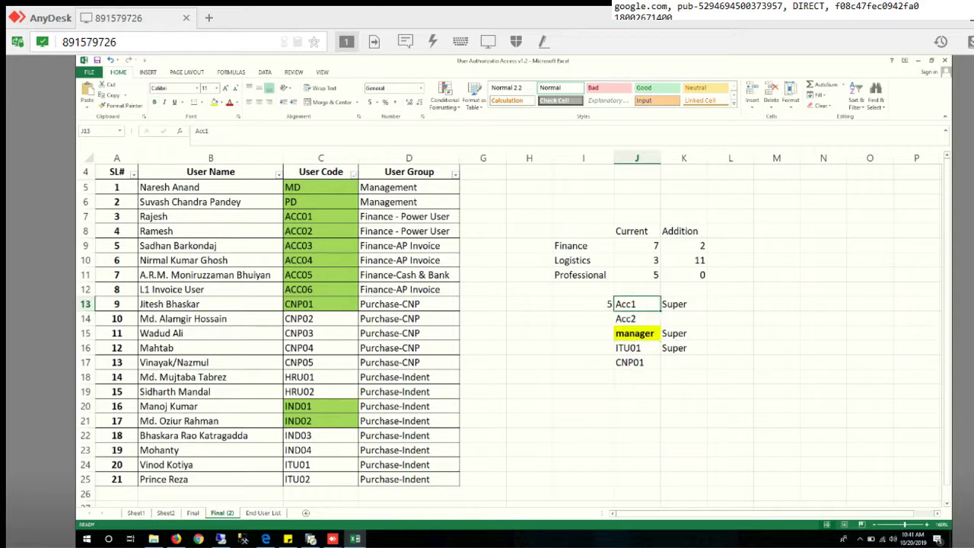
key("Down")
key("Down")
key("Down")
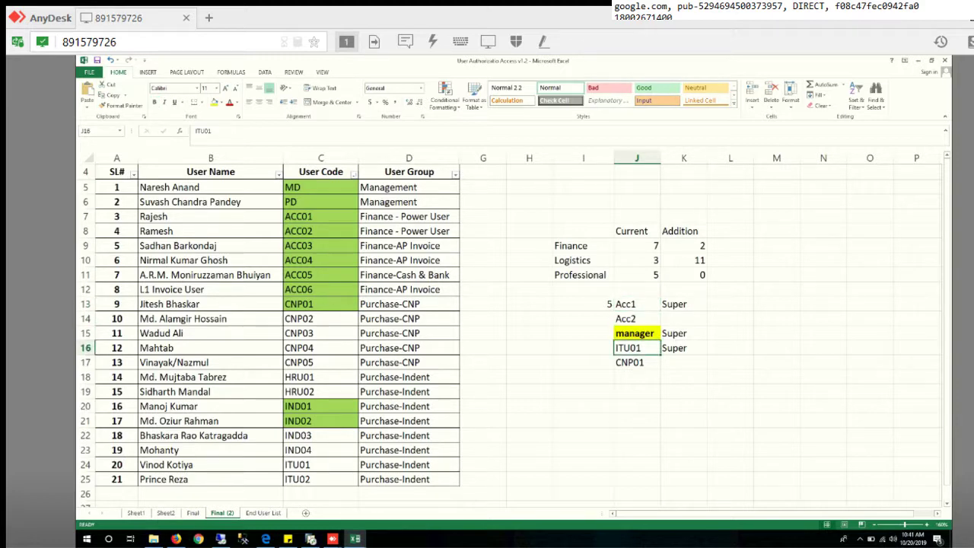
key("Right")
key("Up")
key("Up")
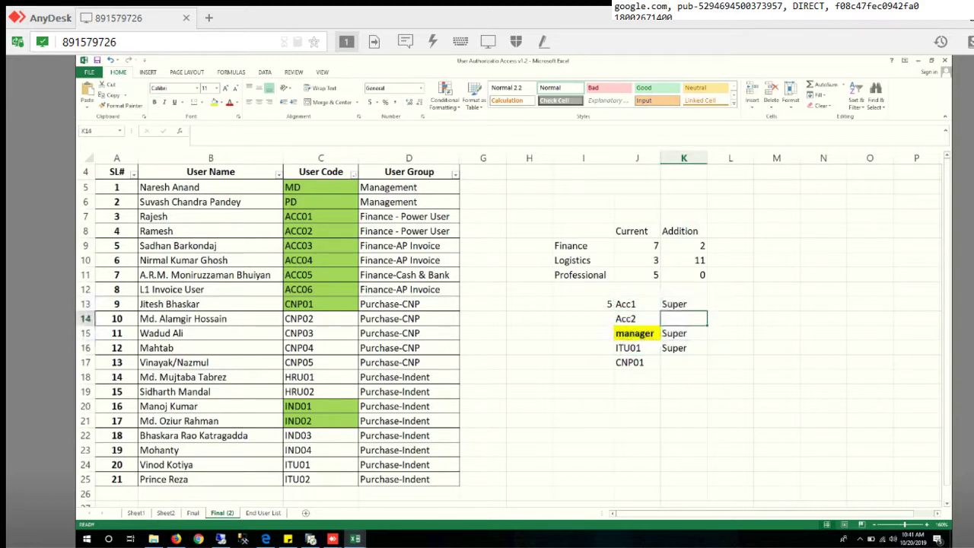
key("Up")
key("Down")
left_click(683, 246)
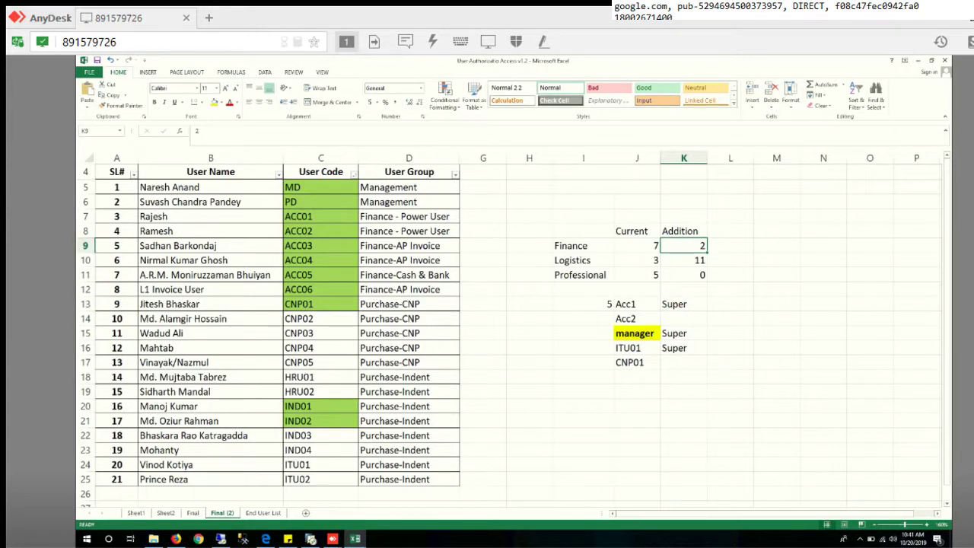
left_click(683, 260)
right_click(597, 57)
left_click(594, 57)
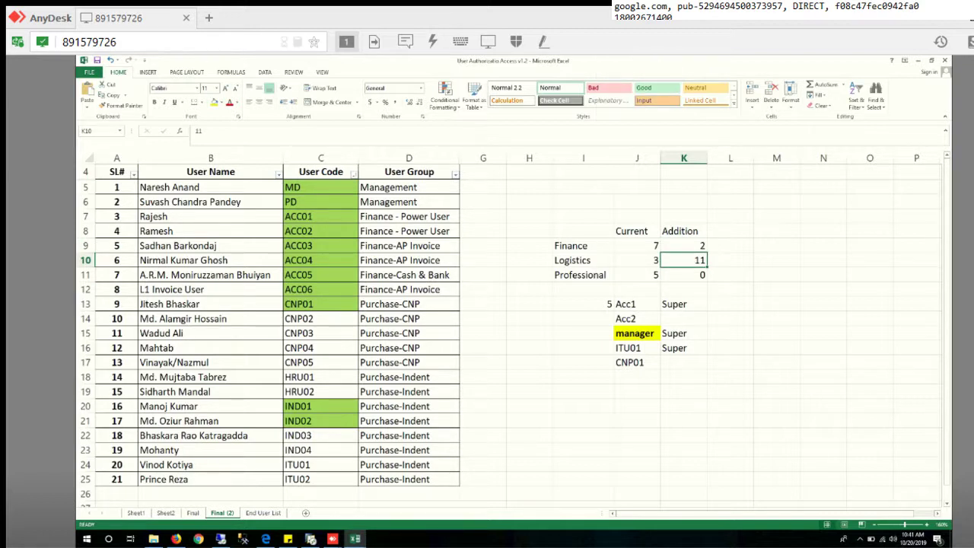
right_click(592, 56)
key("Escape")
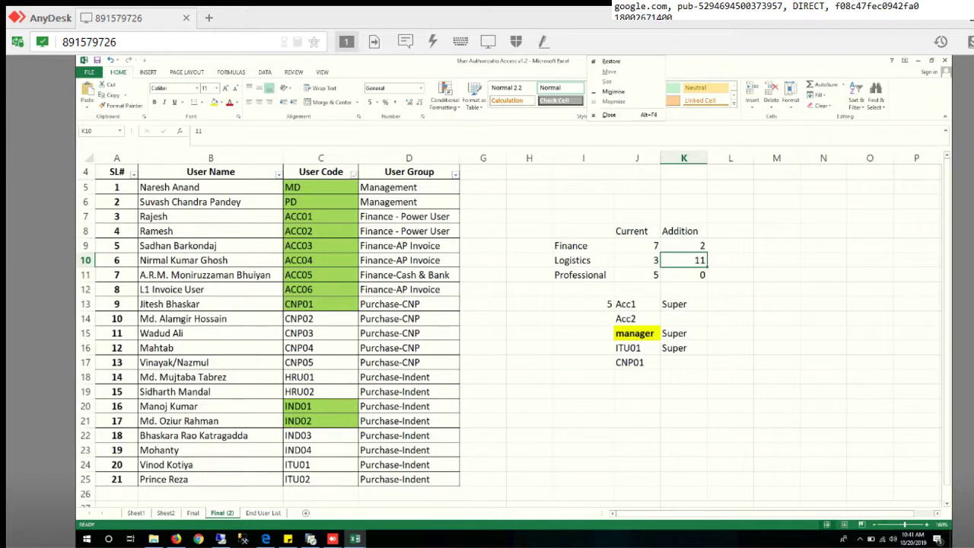